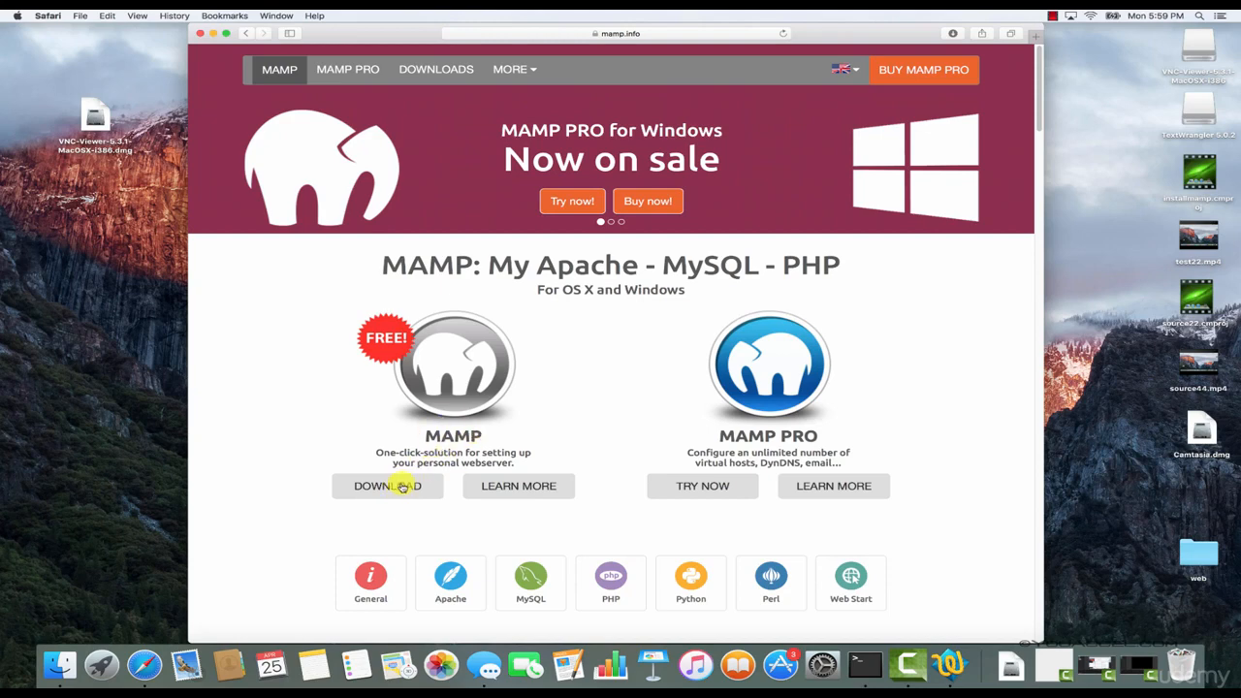
# Start downloading the MAMP & MAMP PRO 3.5 package for Mac OS X from the MAMP site and close the browser window.
pyautogui.click(402, 487)
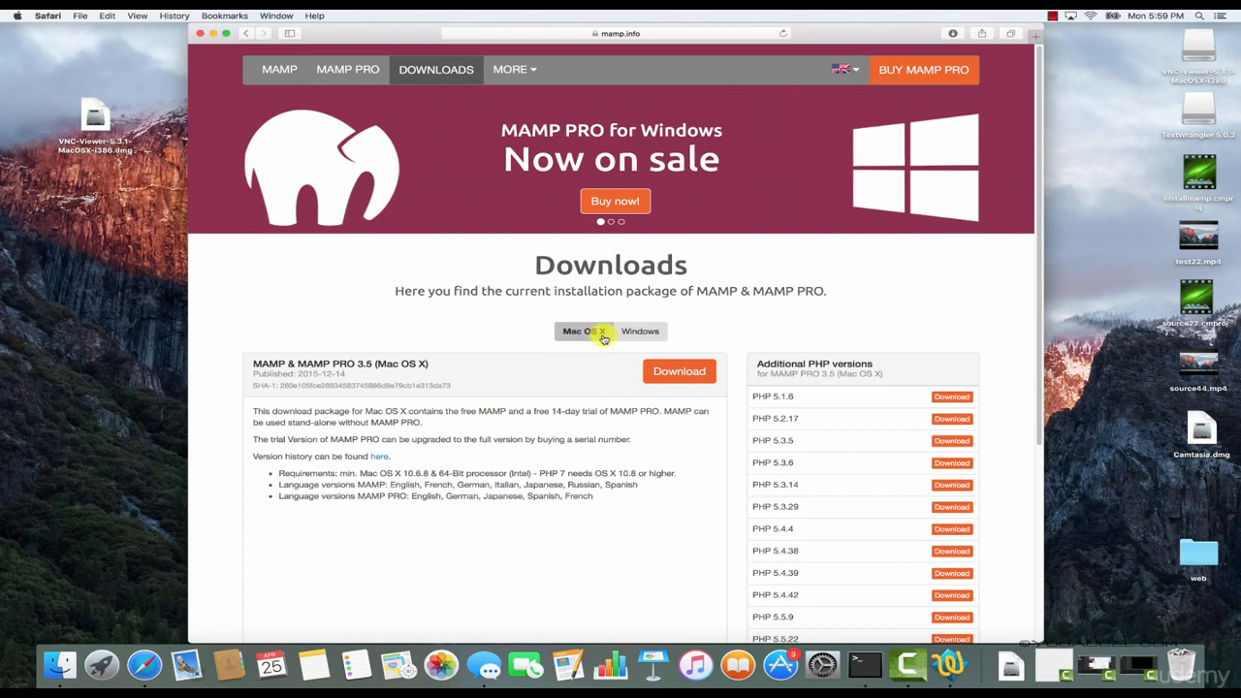
pyautogui.click(683, 373)
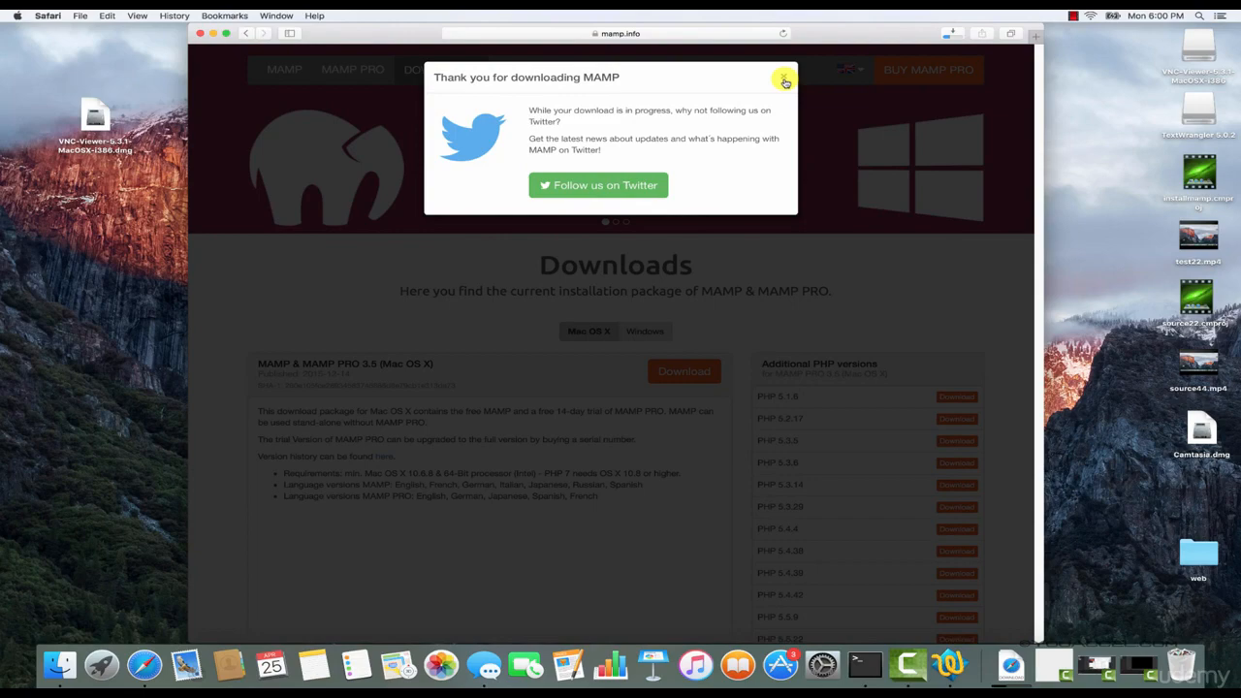
pyautogui.click(785, 81)
pyautogui.click(200, 34)
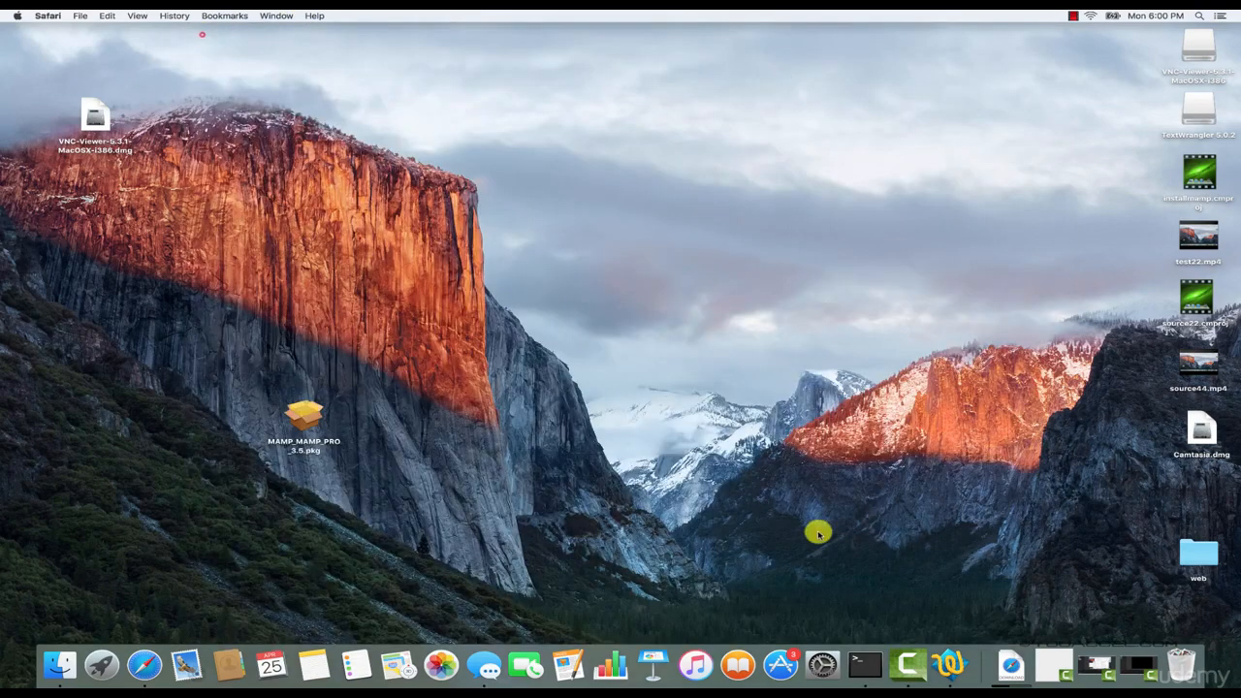
# Cancel the running MAMP_MAMP_PRO_3.5.pkg download in the downloads stack.
pyautogui.click(1010, 664)
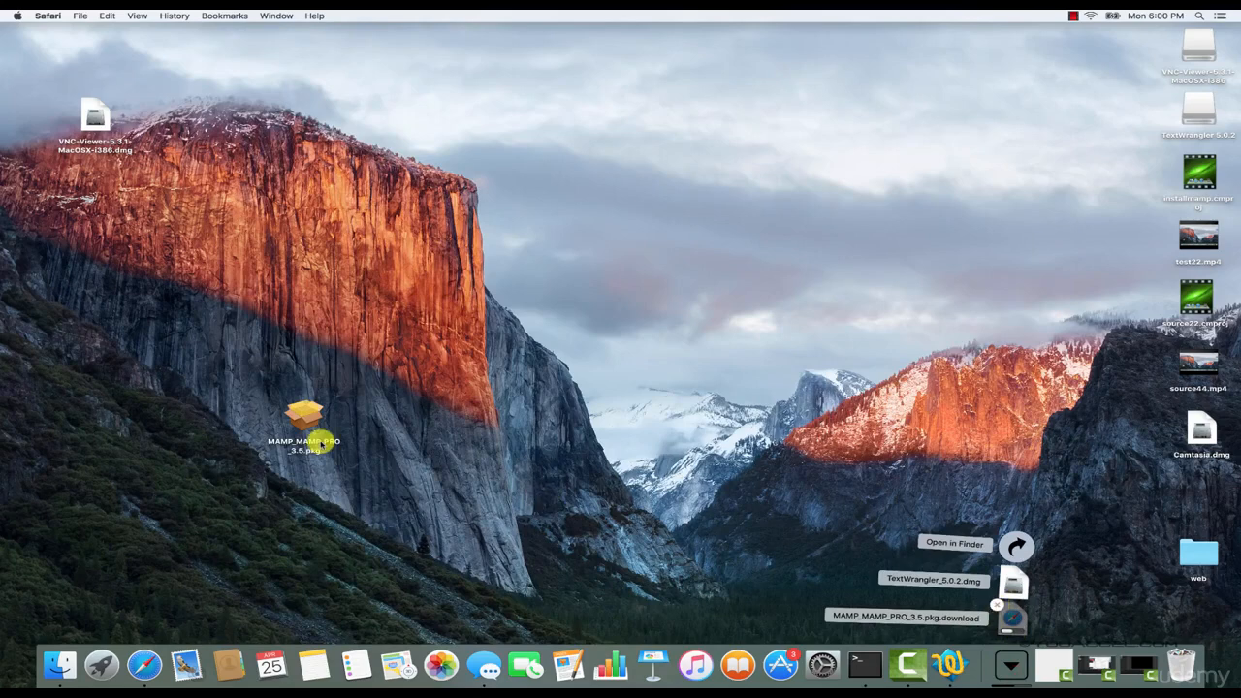
pyautogui.click(998, 605)
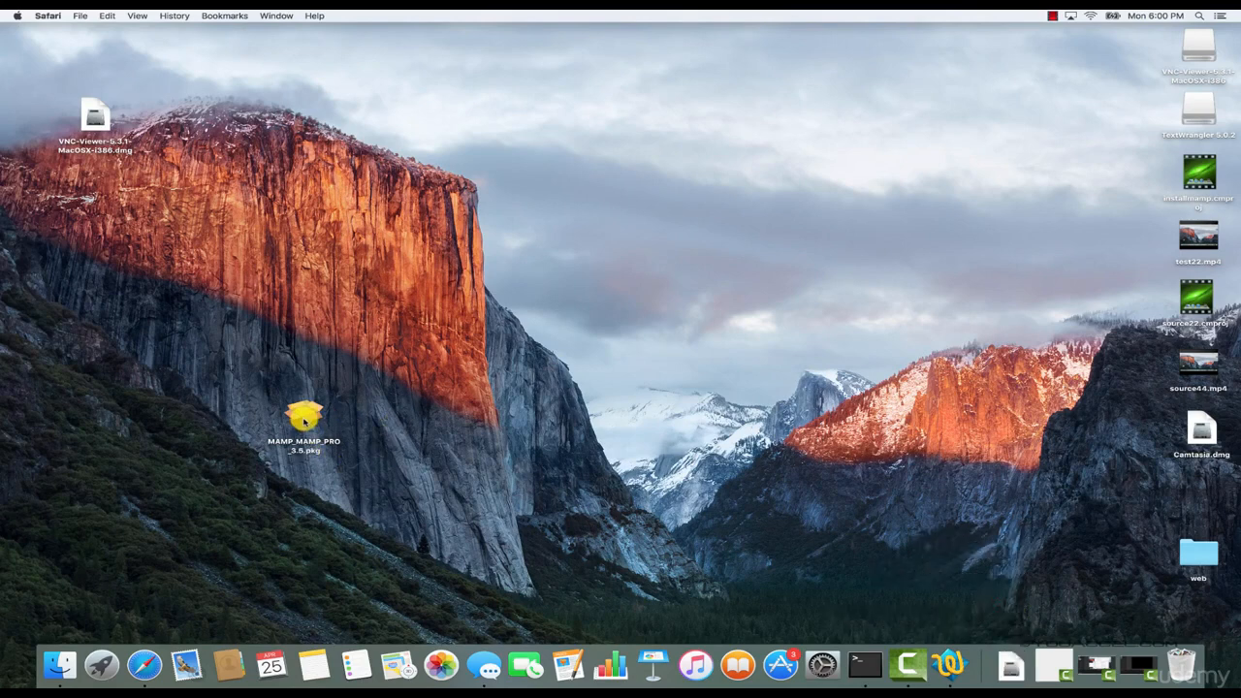
# Open MAMP_MAMP_PRO_3.5.pkg from the desktop, proceed through the installer's introductory pages and agree to the software license.
pyautogui.click(305, 421)
pyautogui.doubleClick(305, 422)
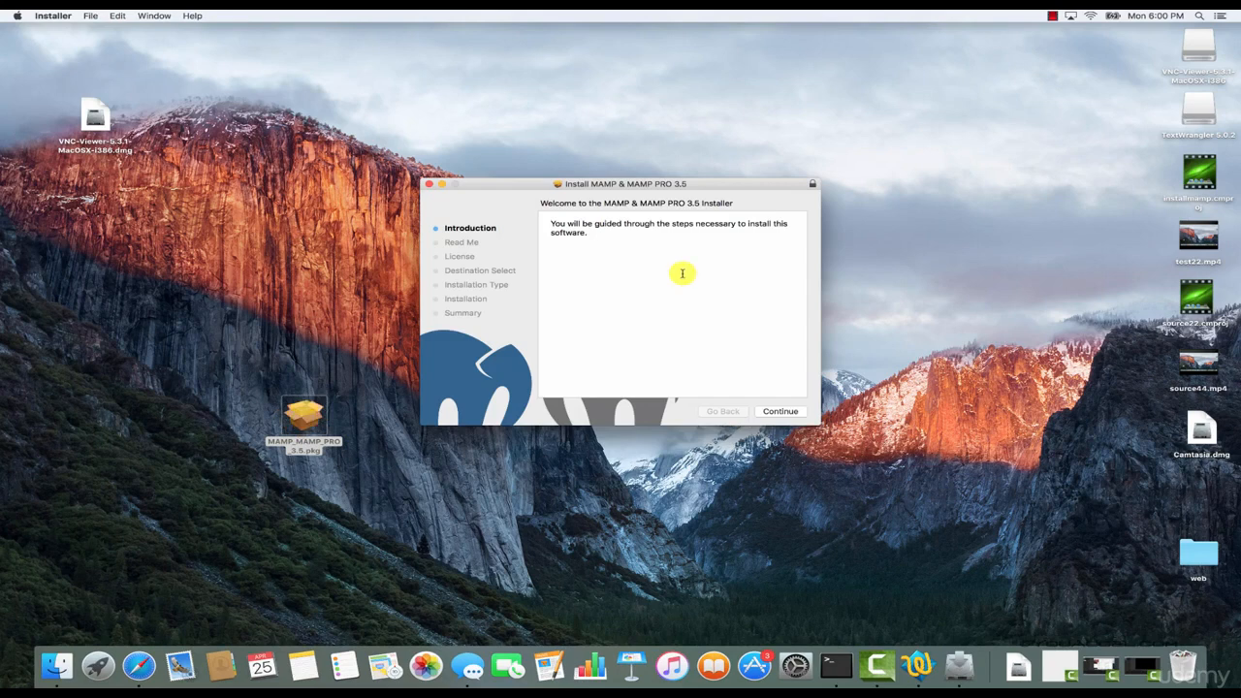
pyautogui.click(778, 411)
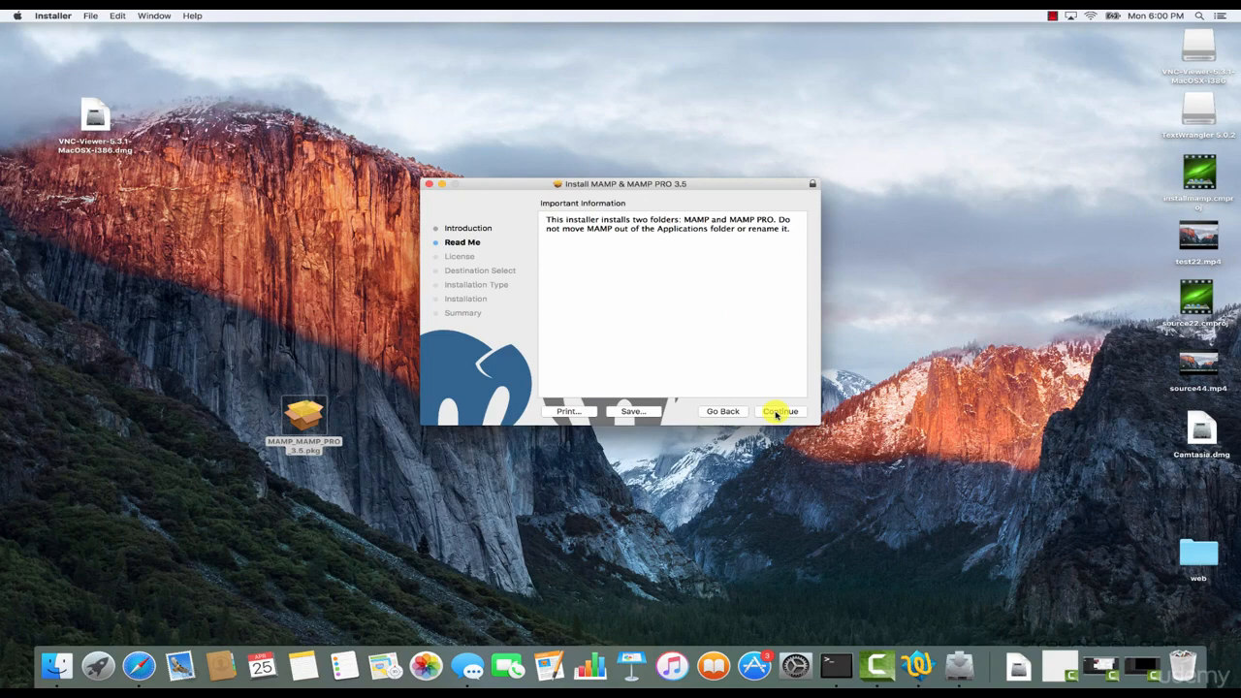
pyautogui.click(776, 412)
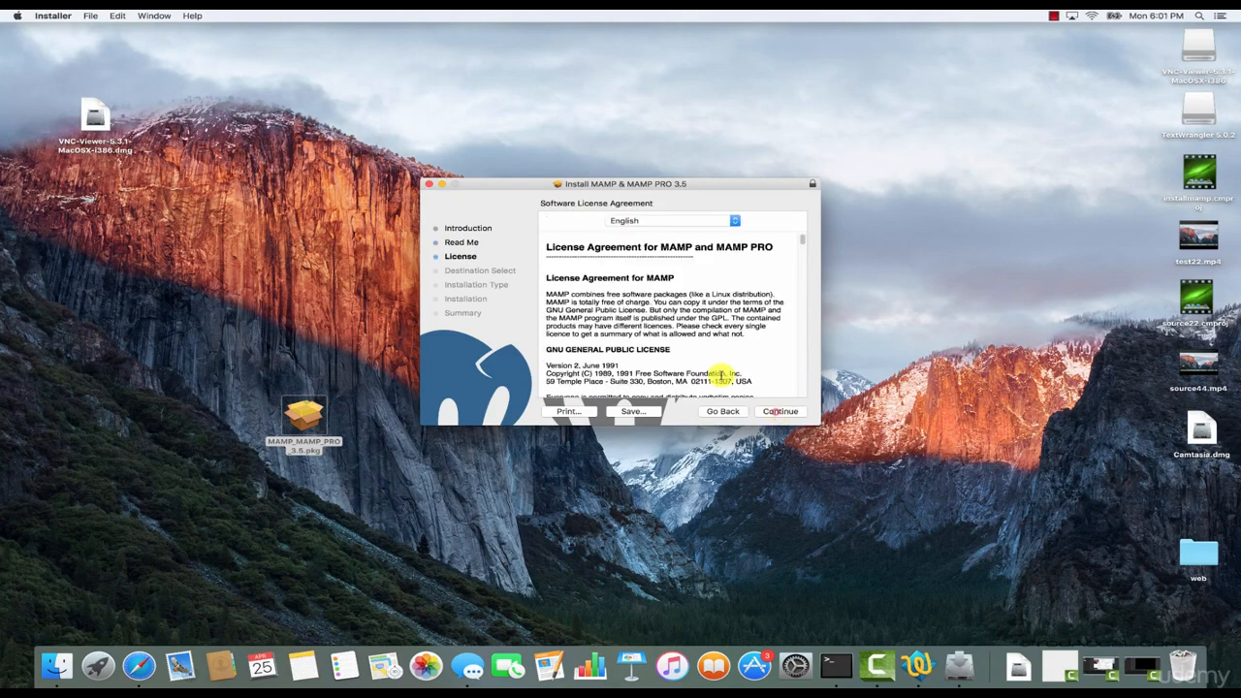
pyautogui.click(775, 412)
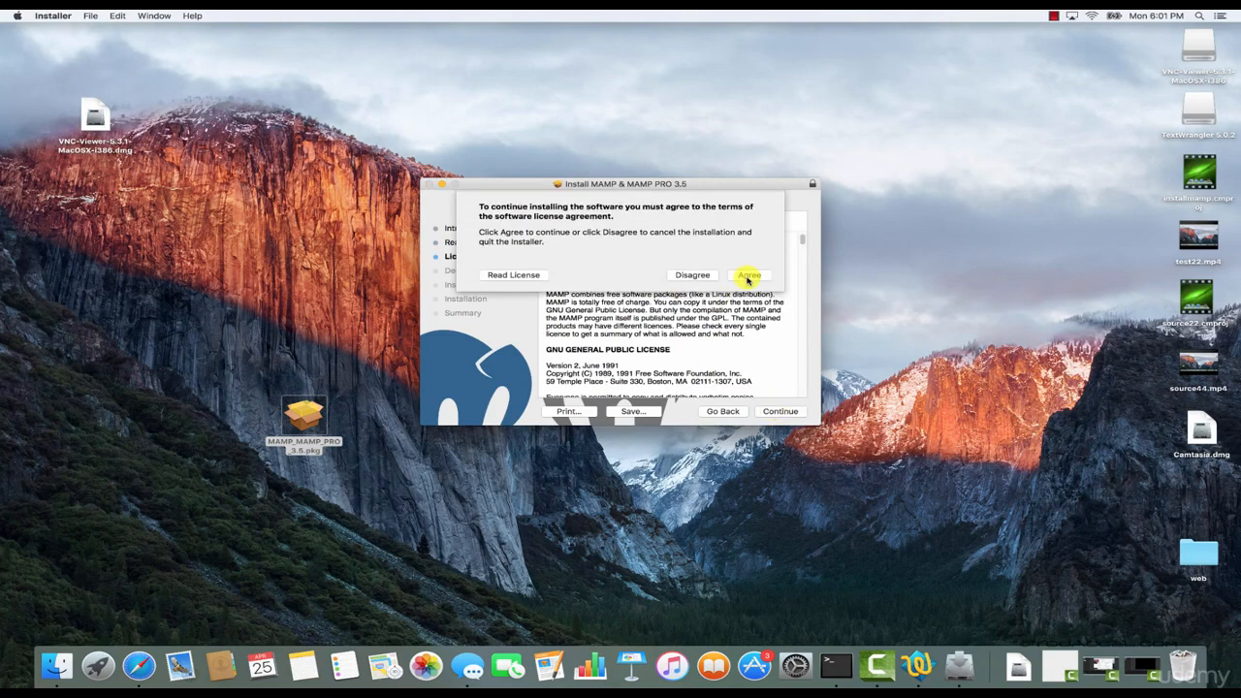
pyautogui.click(747, 276)
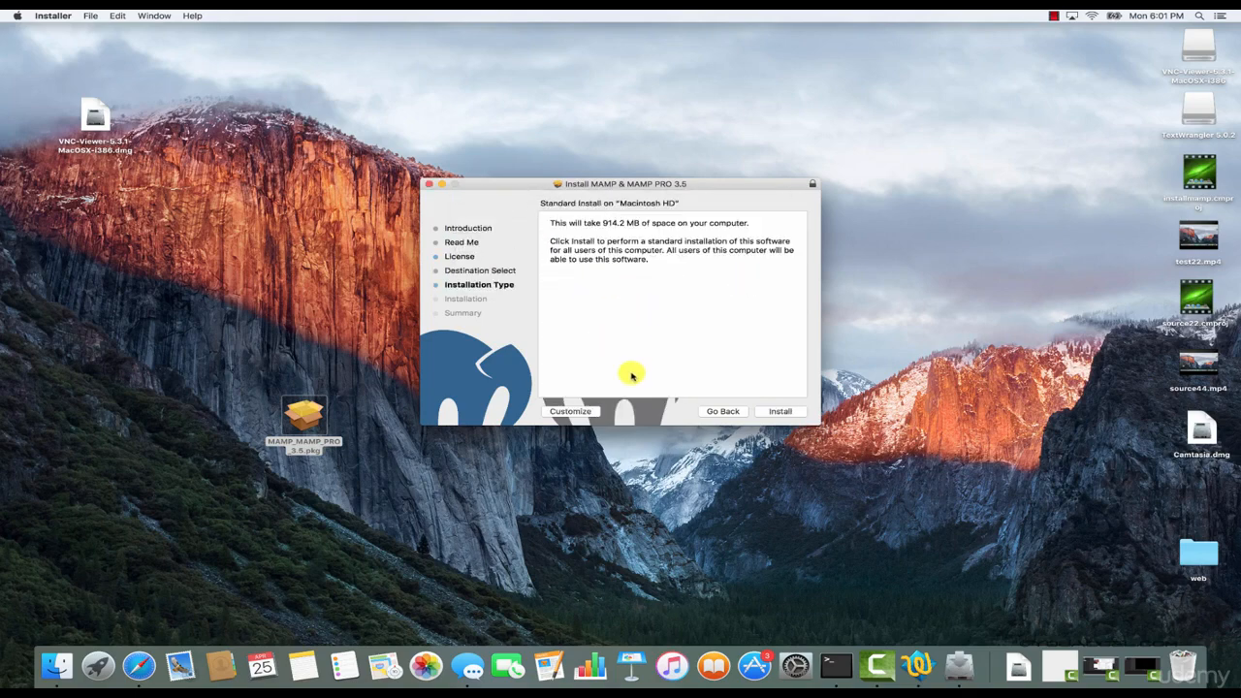
# Customize the installation to leave out the MAMP PRO package and keep only MAMP.
pyautogui.click(572, 412)
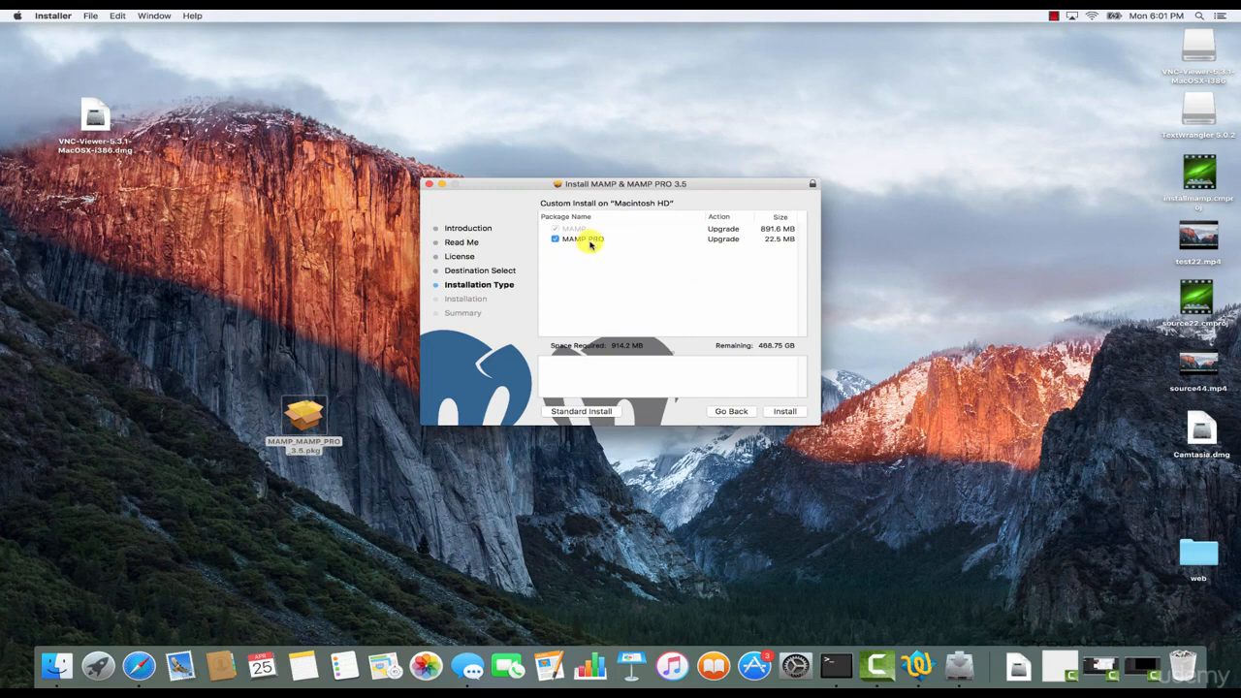
pyautogui.click(554, 239)
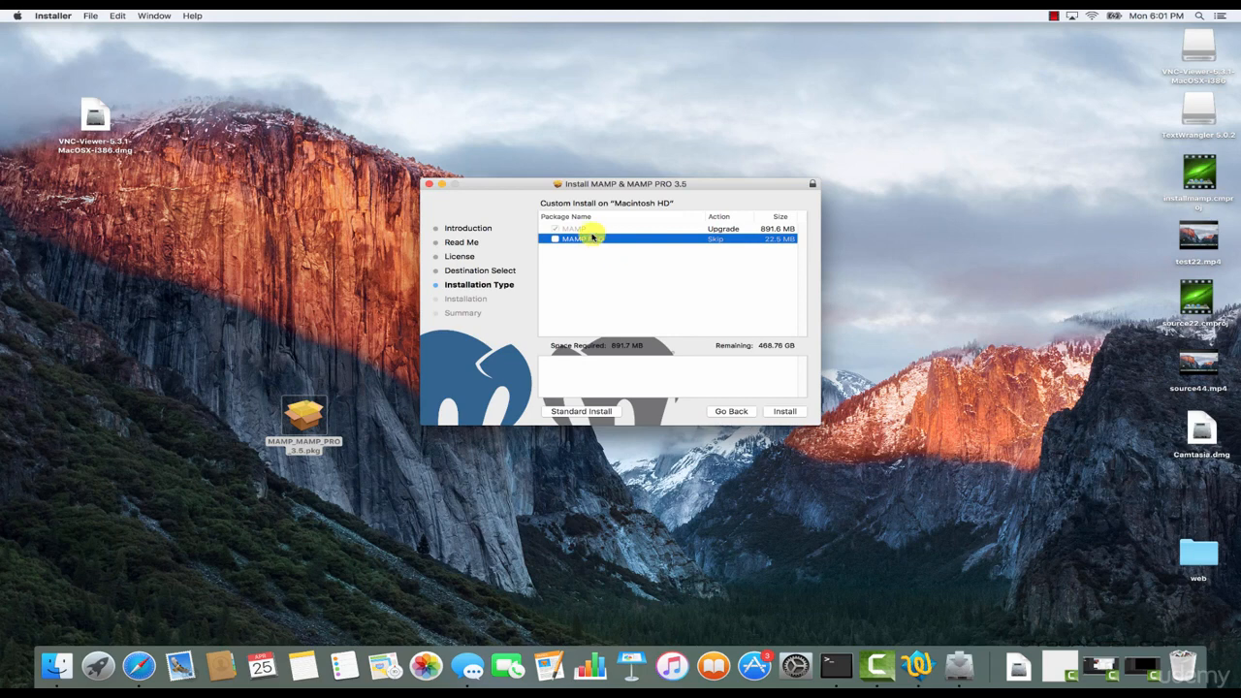
pyautogui.click(592, 229)
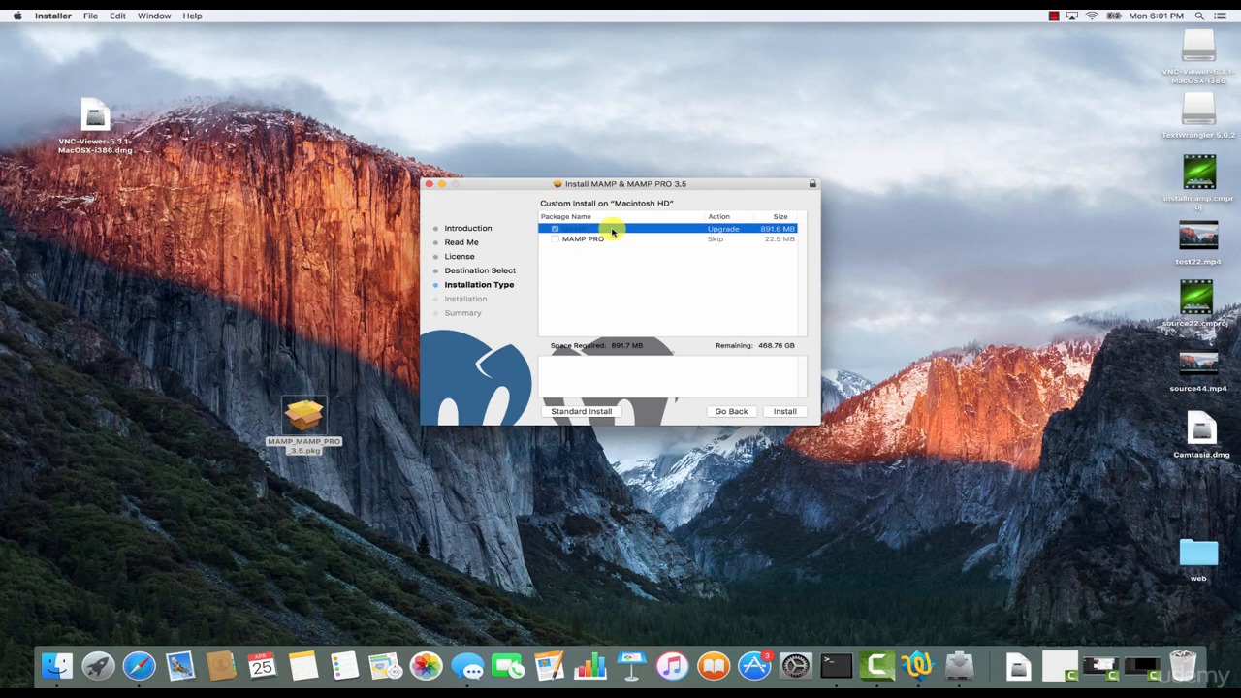
# Install the selected package, authorizing it with the account password, and close the finished installer.
pyautogui.click(785, 411)
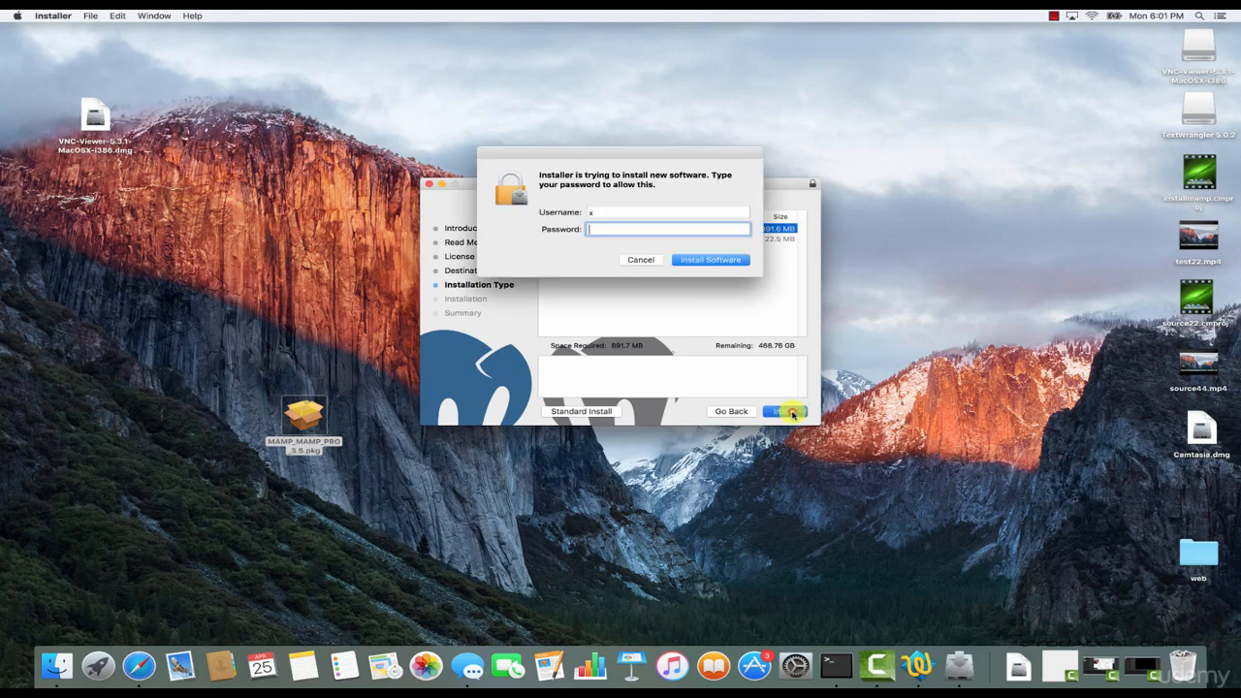
pyautogui.write('x')
pyautogui.click(730, 262)
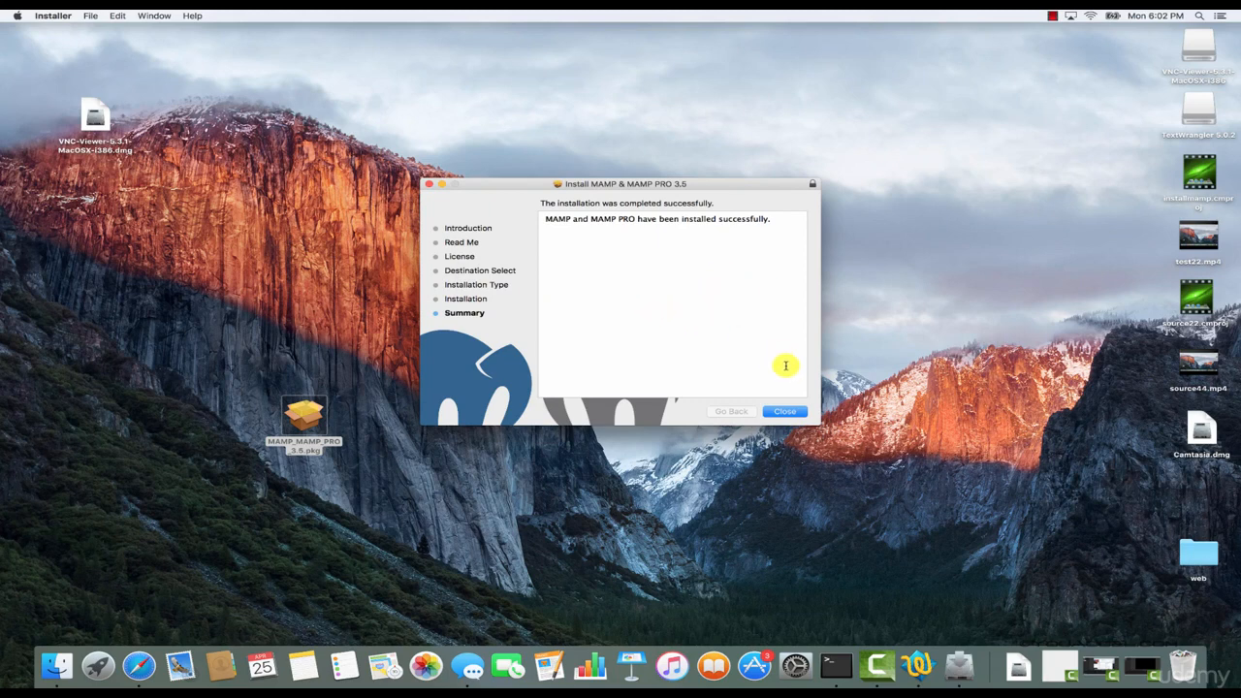
pyautogui.click(792, 415)
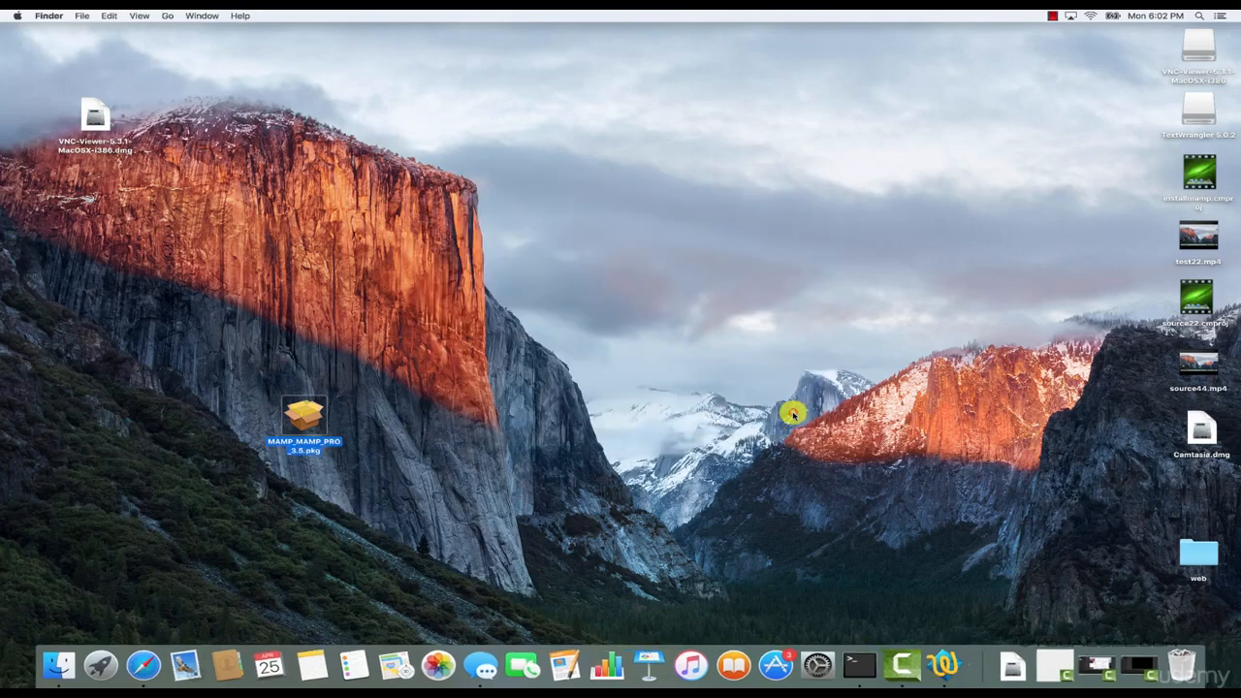
# Launch MAMP from the installed applications and move its window toward the middle of the desktop.
pyautogui.click(101, 664)
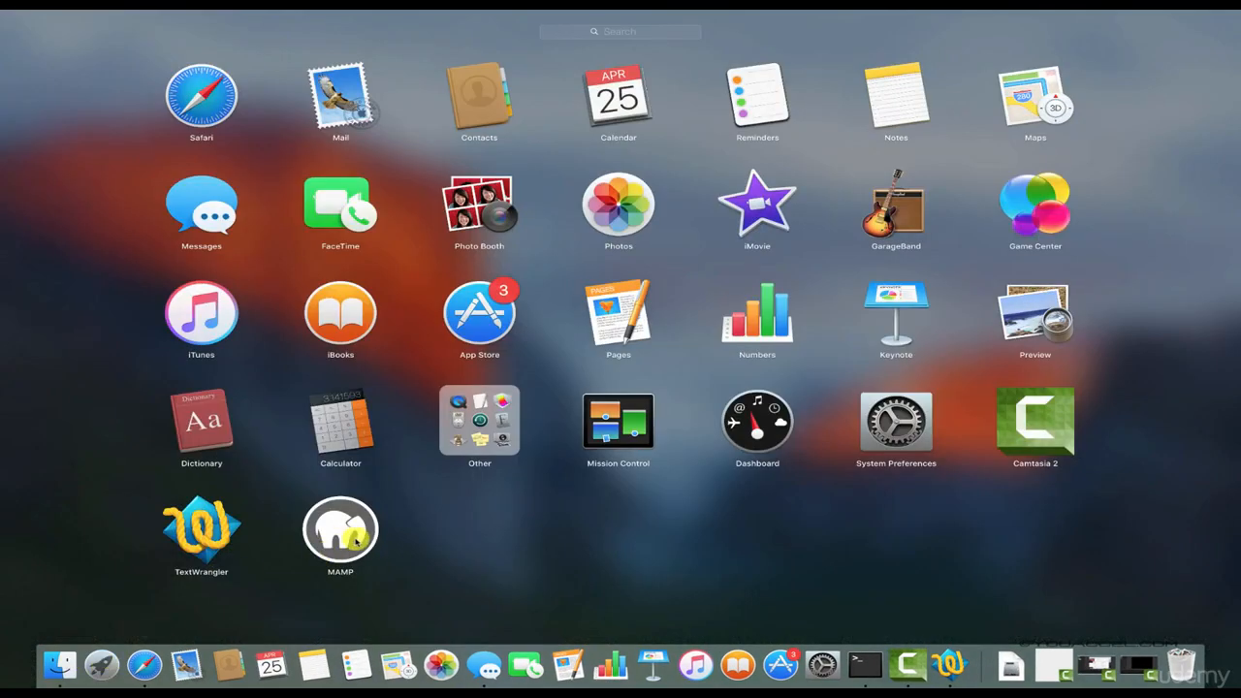
pyautogui.click(354, 546)
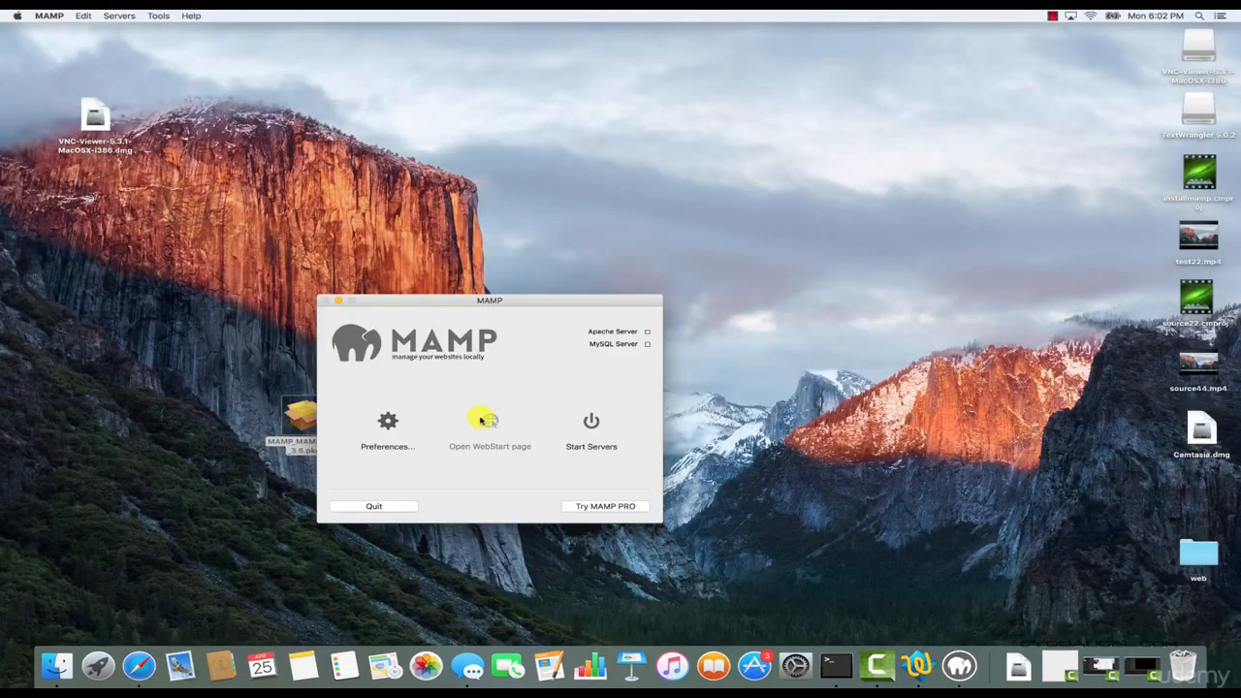
pyautogui.moveTo(555, 304); pyautogui.dragTo(695, 234)
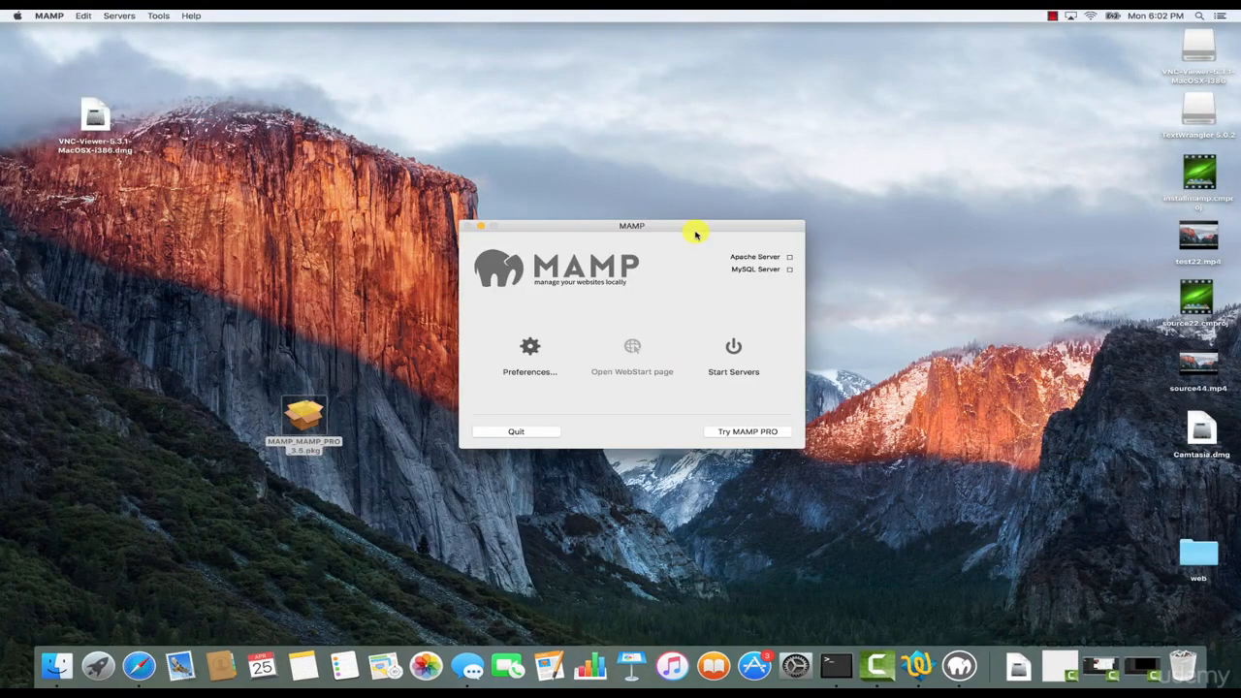
# Open the MAMP preferences and toggle the Start servers option for when MAMP starts.
pyautogui.click(532, 349)
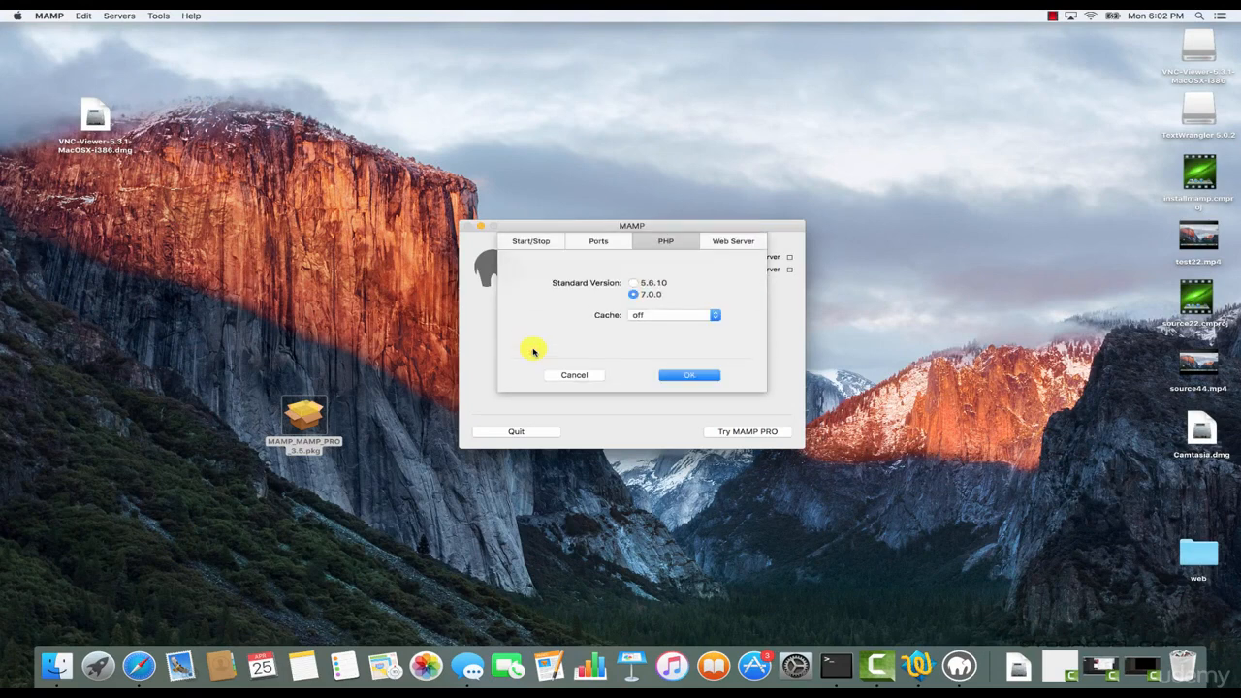
pyautogui.click(551, 240)
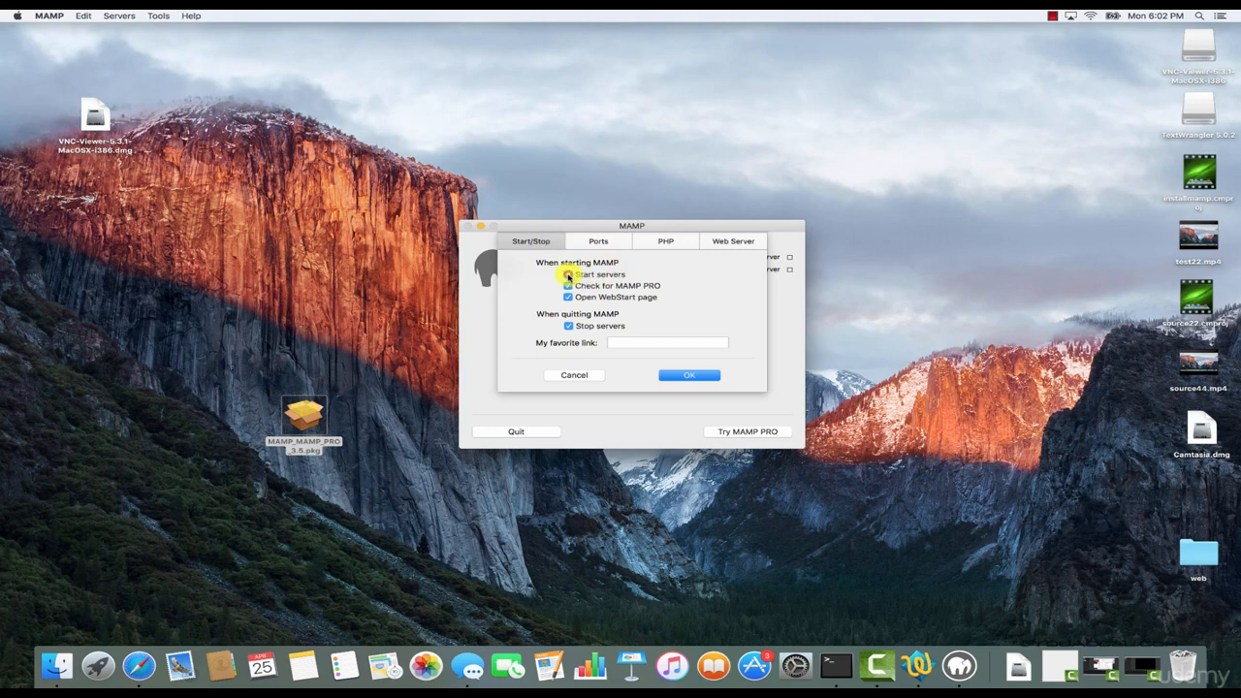
pyautogui.click(568, 276)
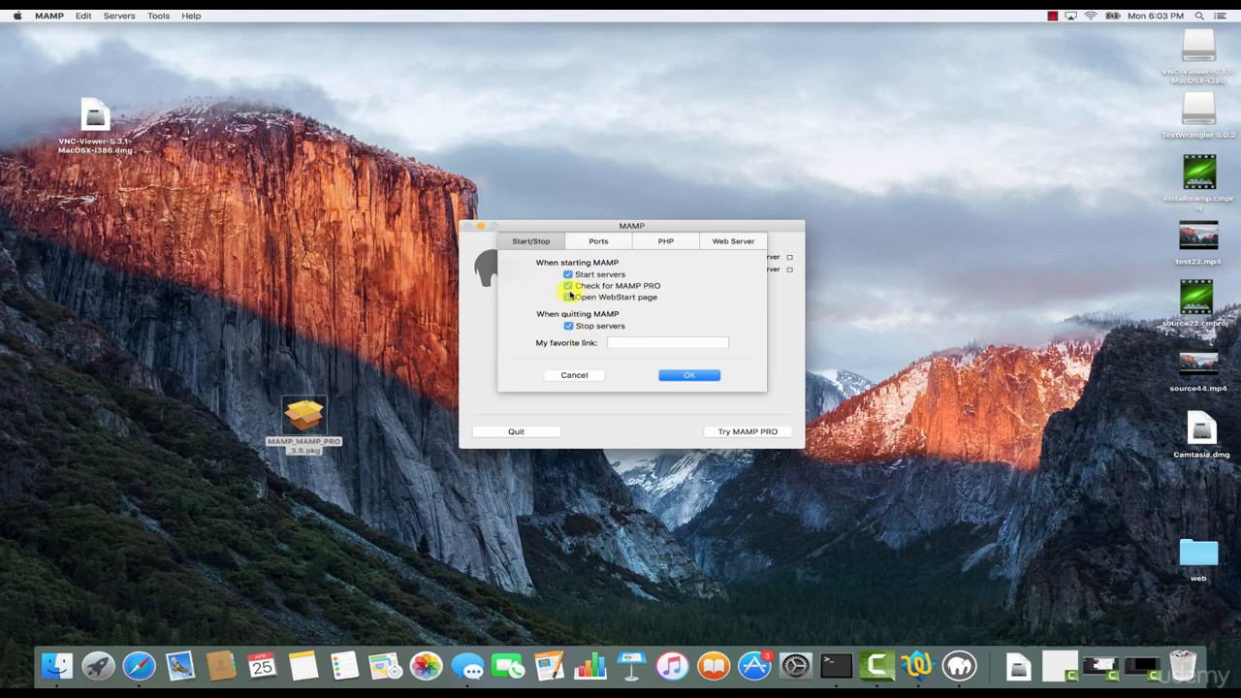
# Set the standard PHP version to 5.6.10, review the port and web server settings, and save the preferences.
pyautogui.click(604, 243)
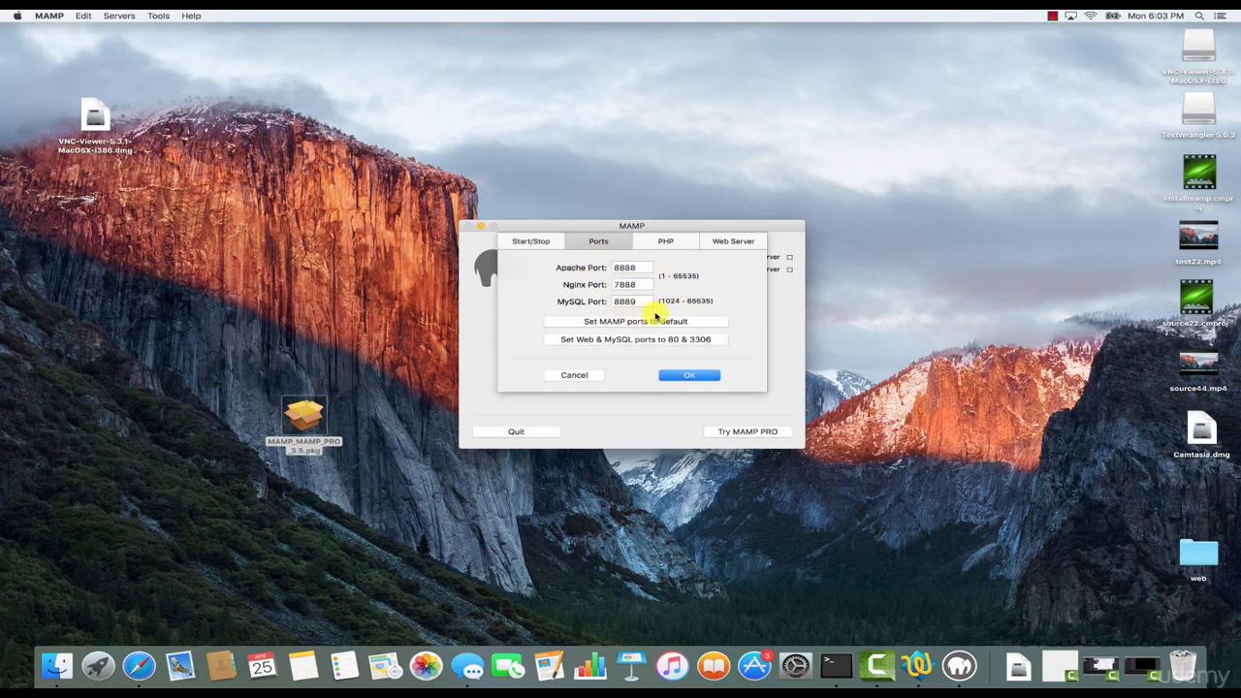
pyautogui.click(671, 243)
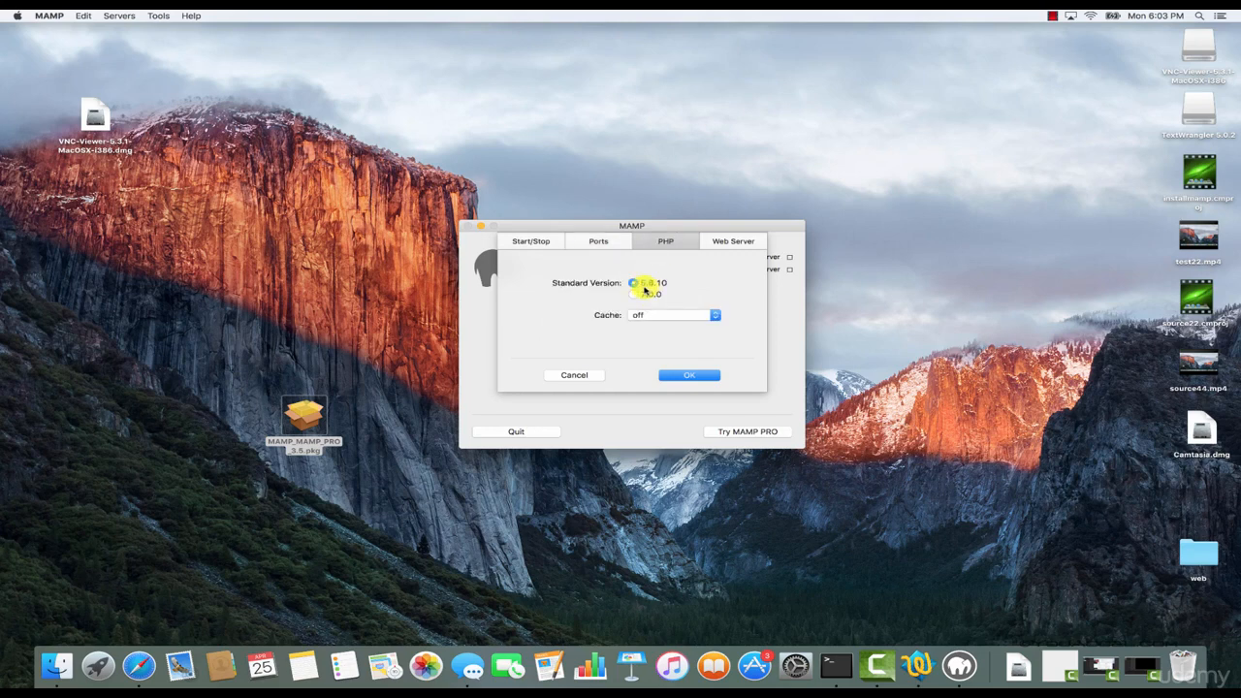
pyautogui.click(649, 283)
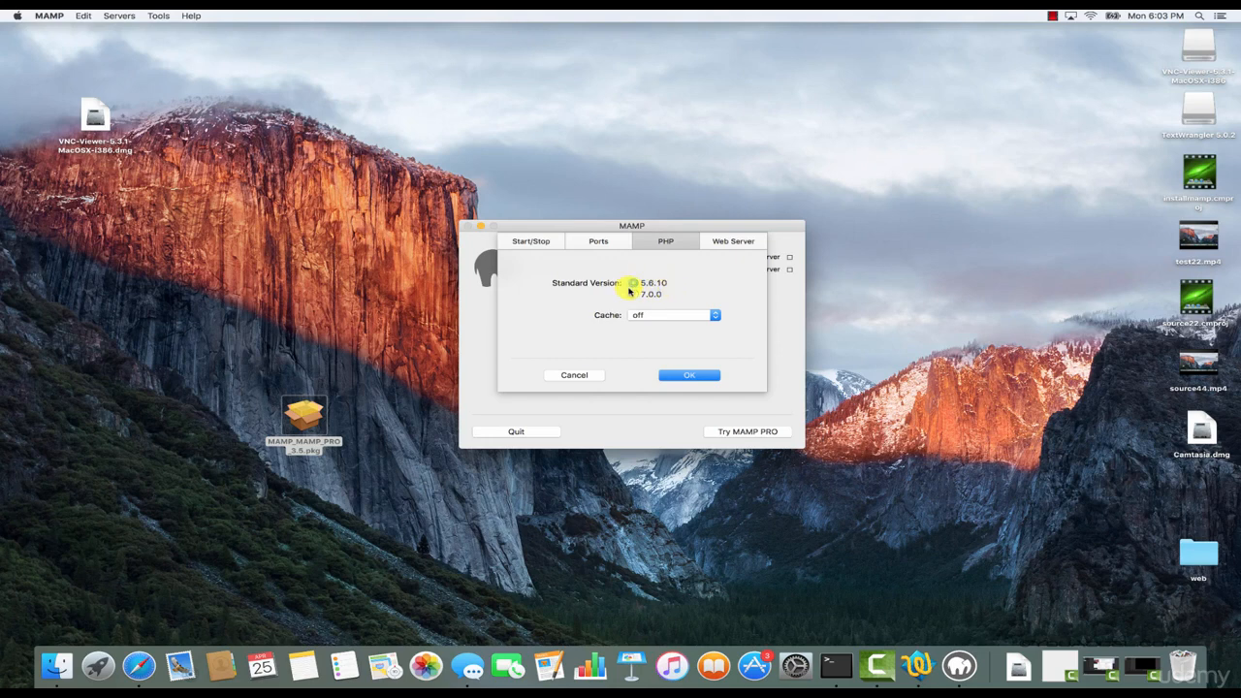
pyautogui.click(735, 242)
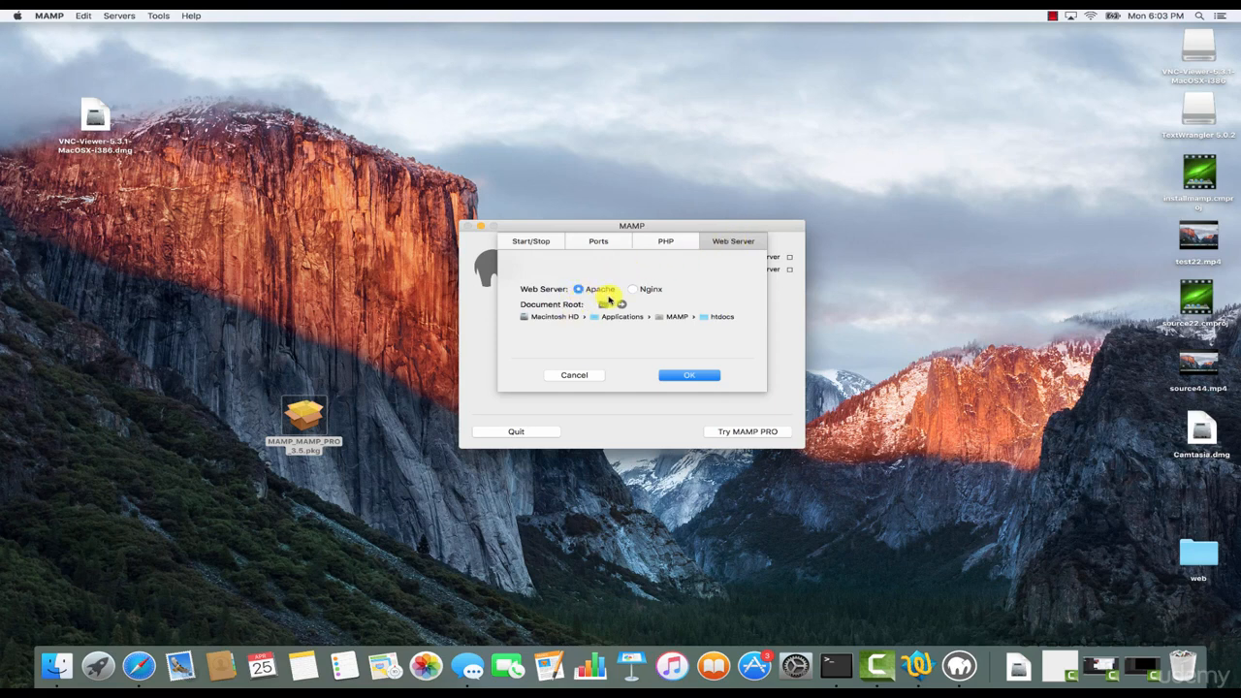
pyautogui.click(683, 375)
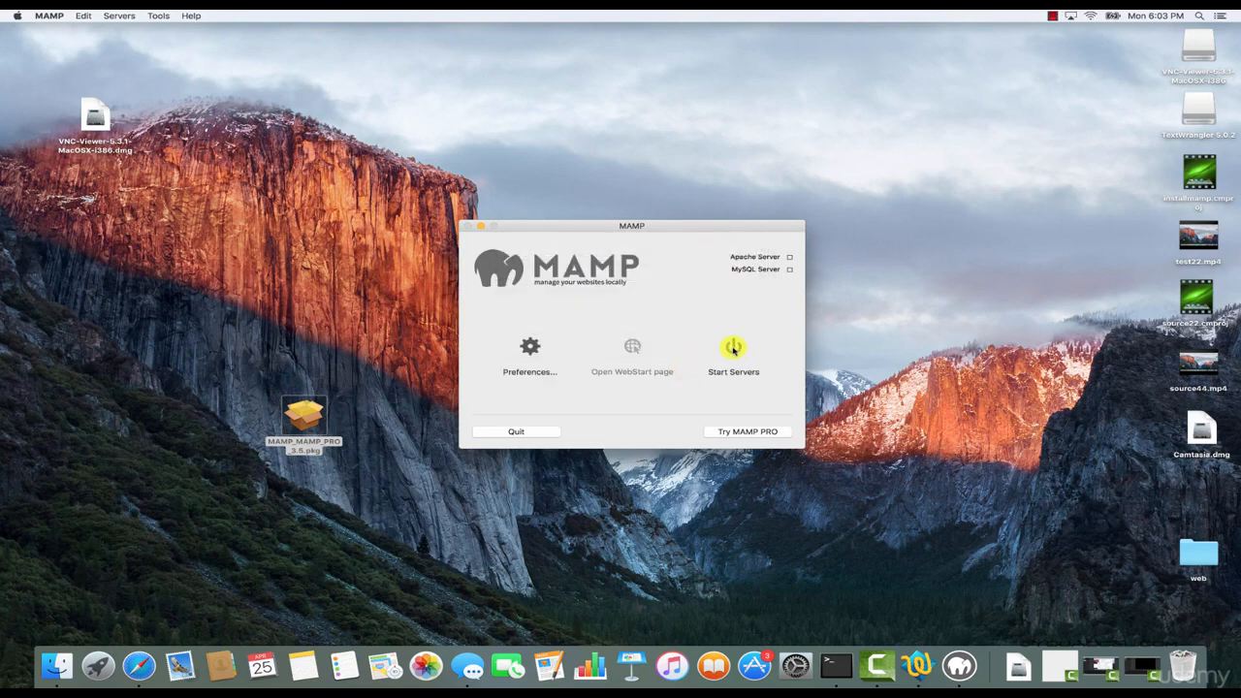
# Start the MAMP servers and inspect the port number in the WebStart page's full address.
pyautogui.click(733, 349)
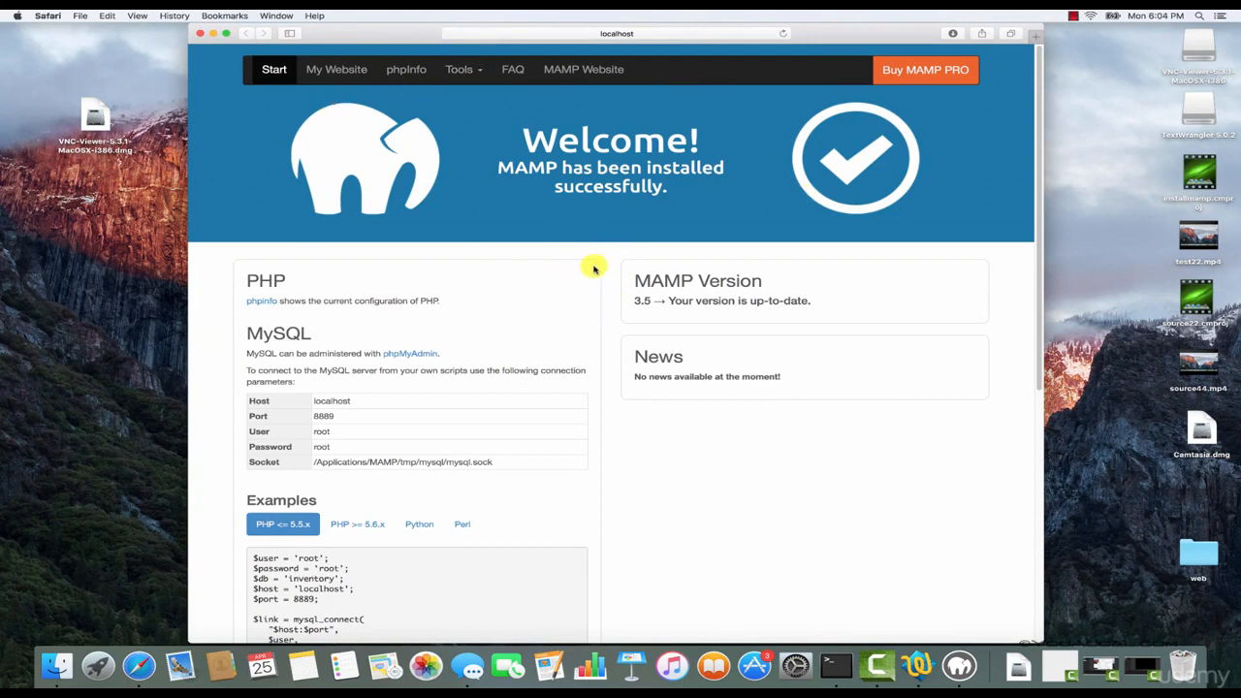
pyautogui.click(695, 33)
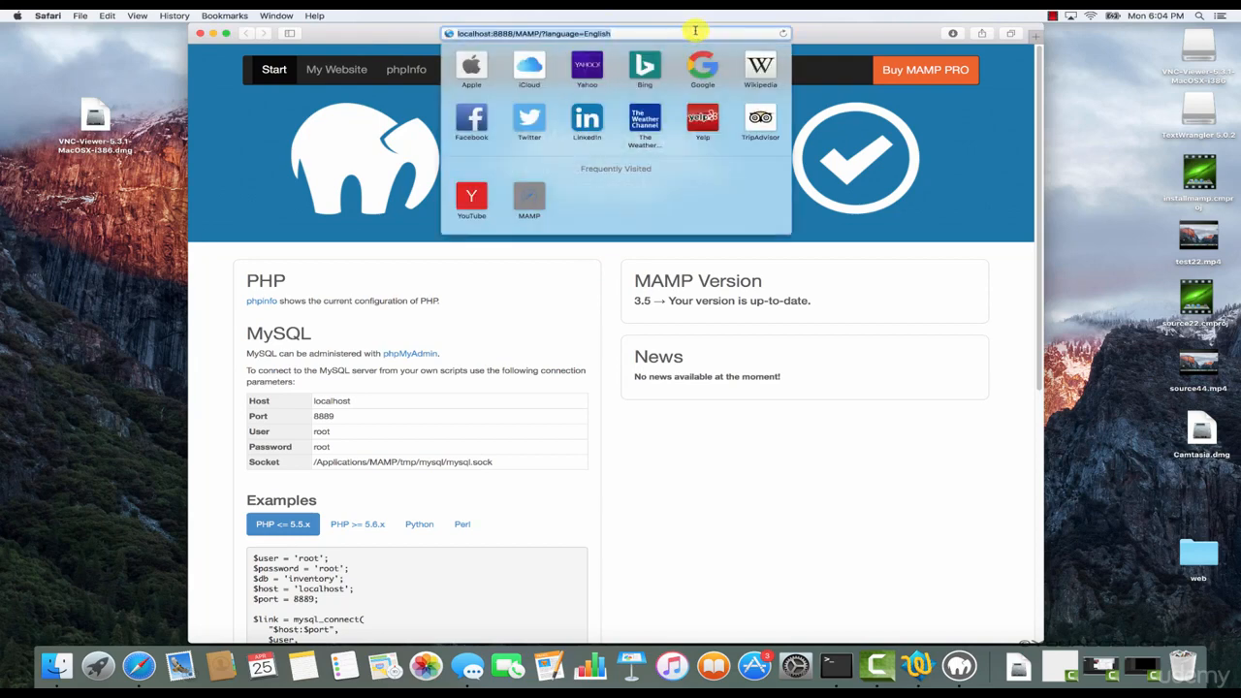
pyautogui.click(516, 38)
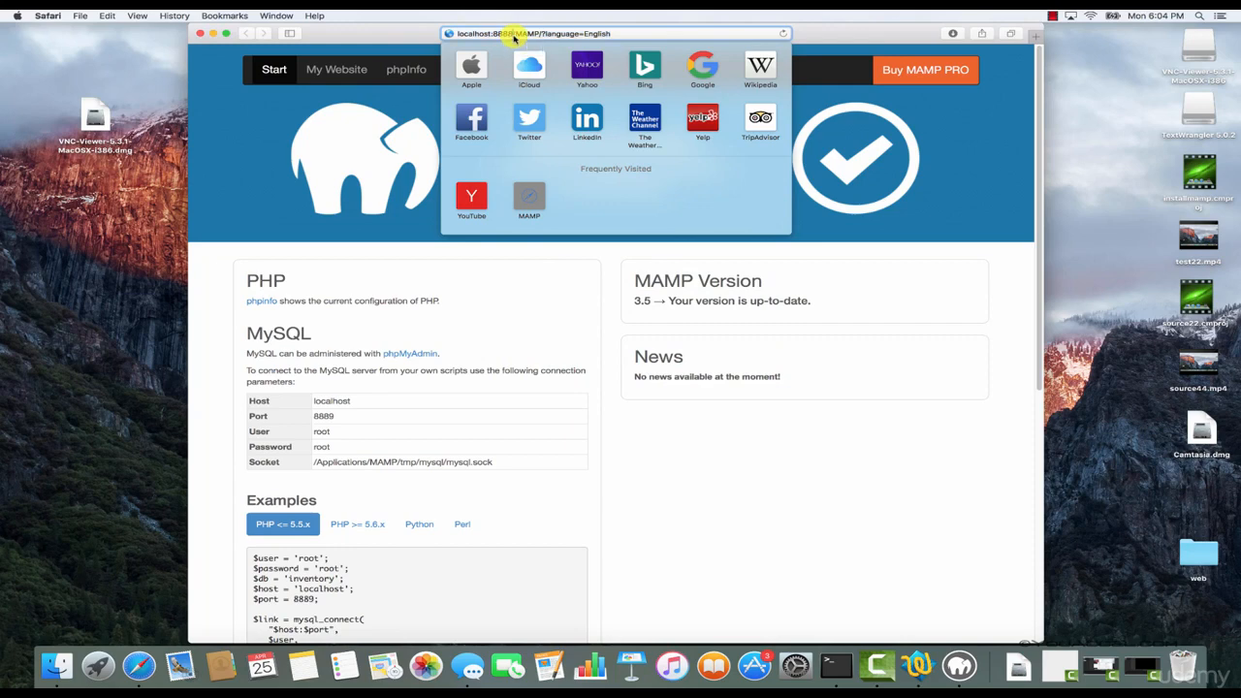
pyautogui.doubleClick(514, 34)
pyautogui.click(616, 247)
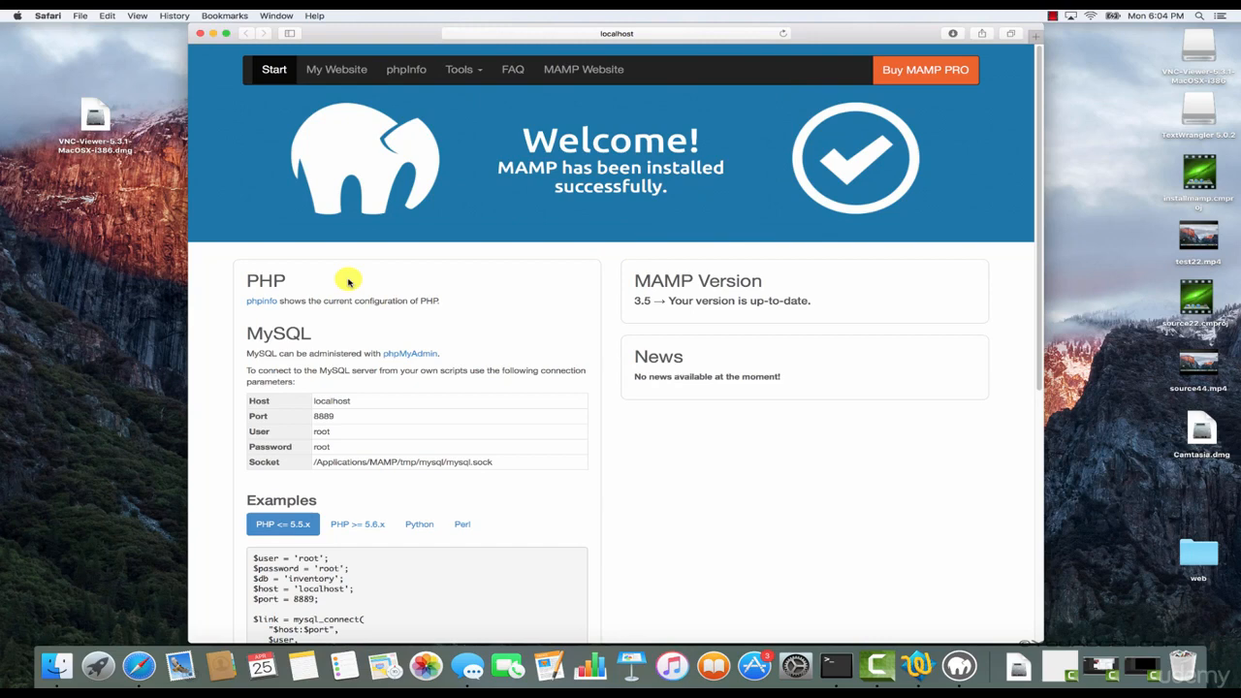
# View the current PHP configuration on the phpinfo page and return to the WebStart page.
pyautogui.click(262, 301)
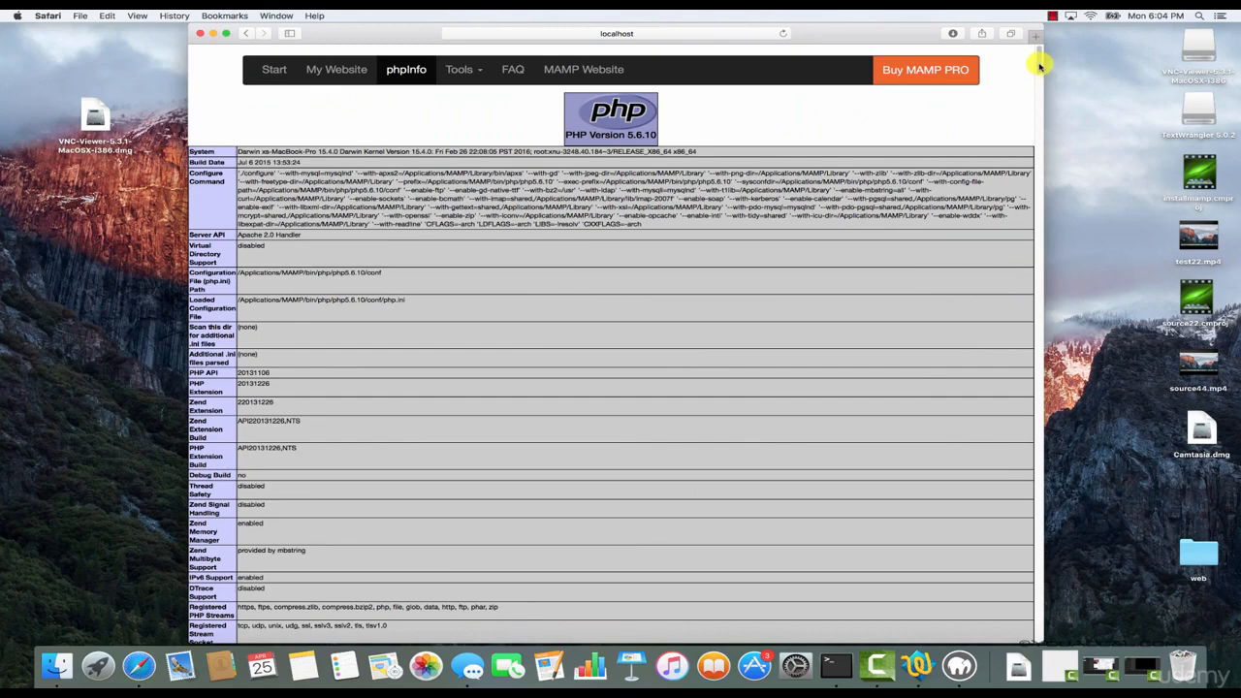
pyautogui.moveTo(1038, 65); pyautogui.dragTo(1038, 75)
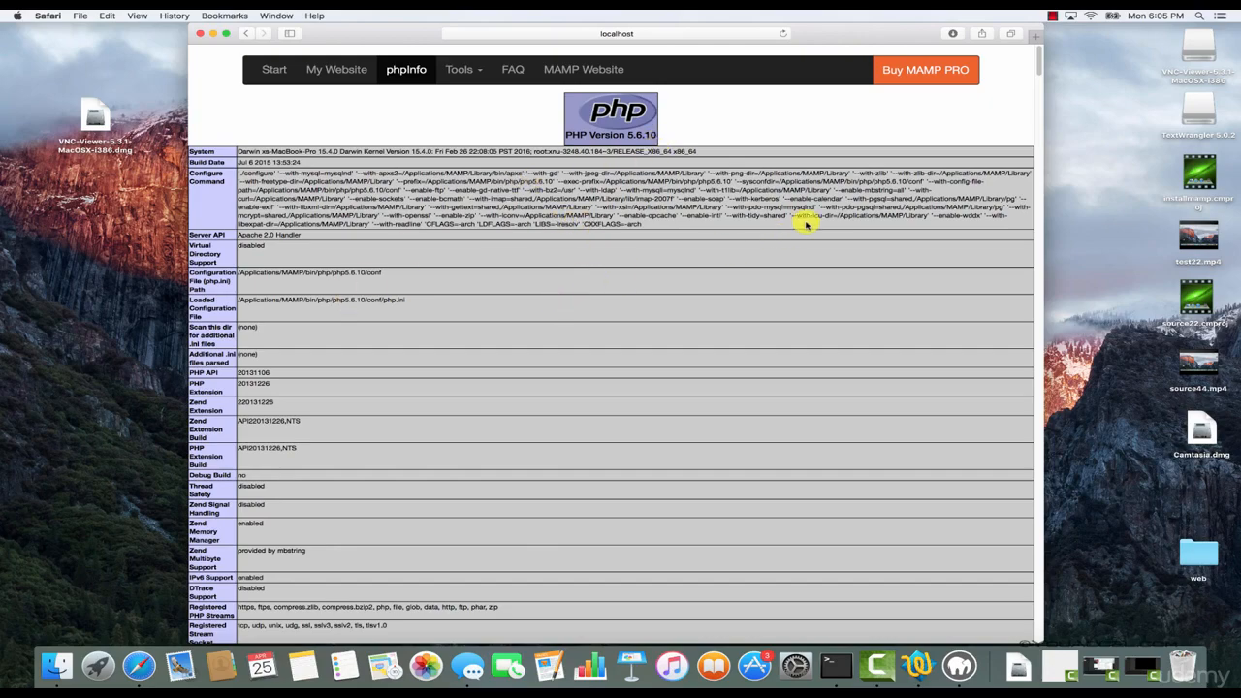
pyautogui.moveTo(1041, 50)
pyautogui.mouseDown()
pyautogui.moveTo(1048, 171)
pyautogui.moveTo(1038, 218)
pyautogui.moveTo(1033, 180)
pyautogui.moveTo(1030, 263)
pyautogui.moveTo(1028, 48)
pyautogui.mouseUp()
pyautogui.click(245, 33)
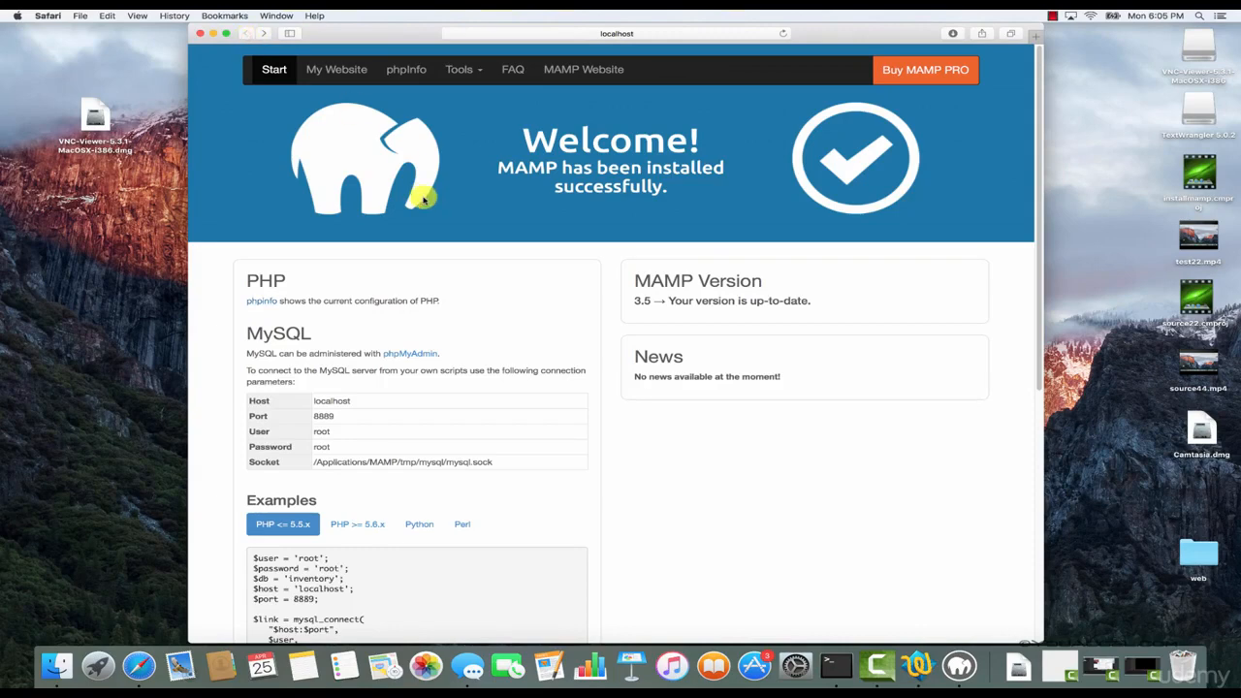
# Open phpMyAdmin from the WebStart page's MySQL section and view the server's list of databases.
pyautogui.scroll(-1, 422, 201)
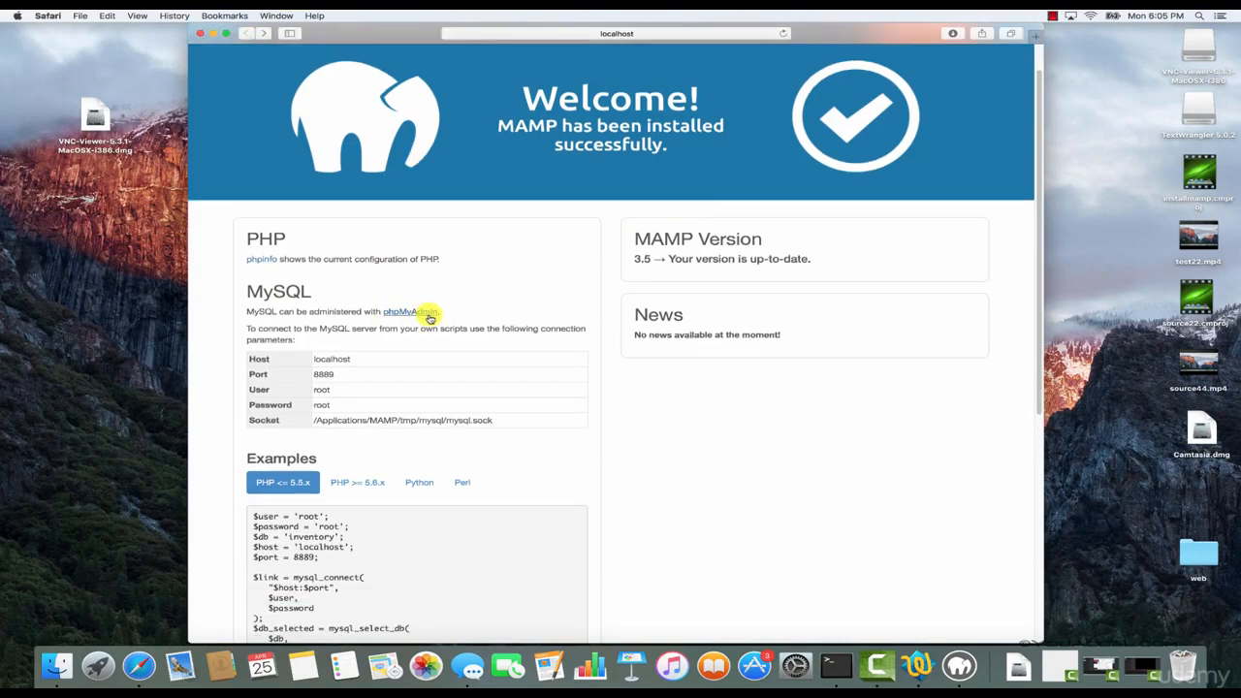
pyautogui.click(408, 311)
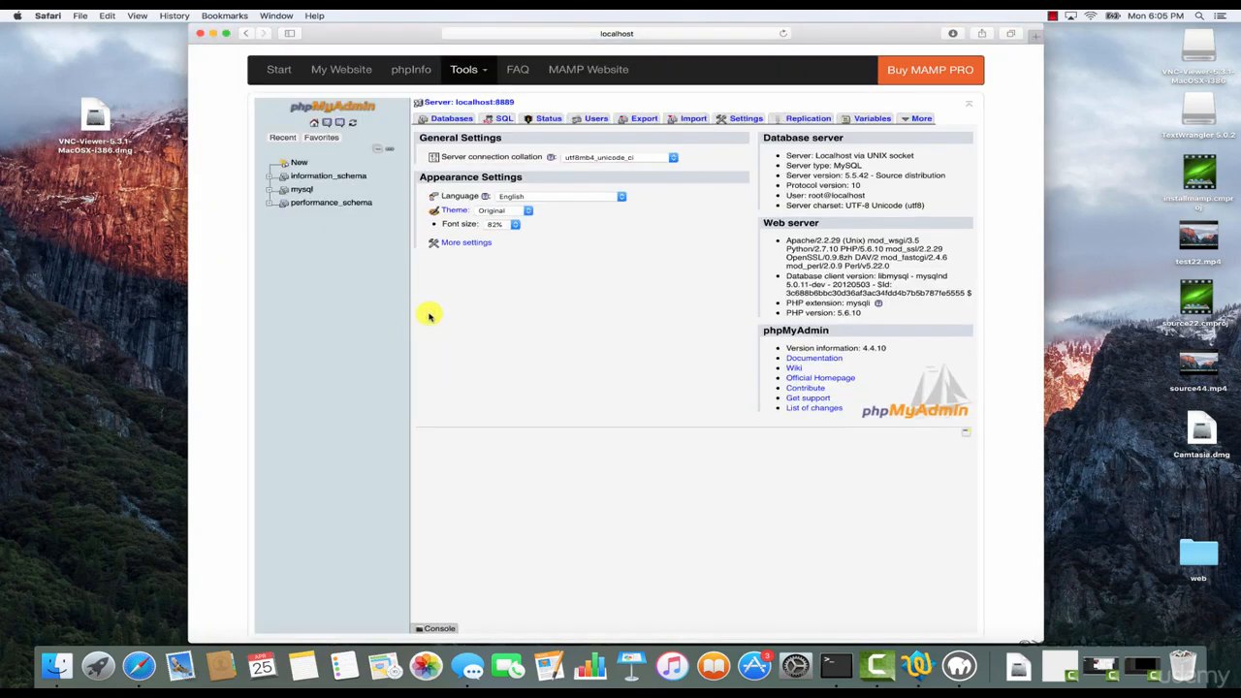
pyautogui.click(449, 118)
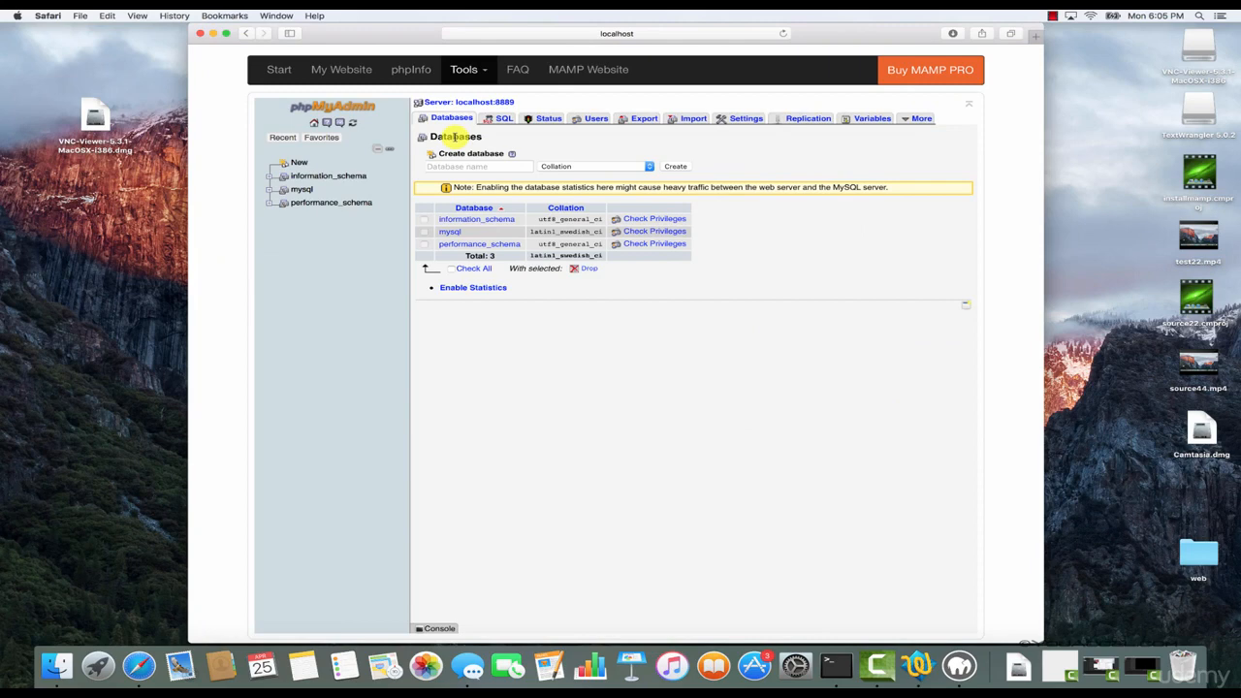
# Return to the WebStart page and examine the port, user and password among the MySQL connection parameters.
pyautogui.click(247, 35)
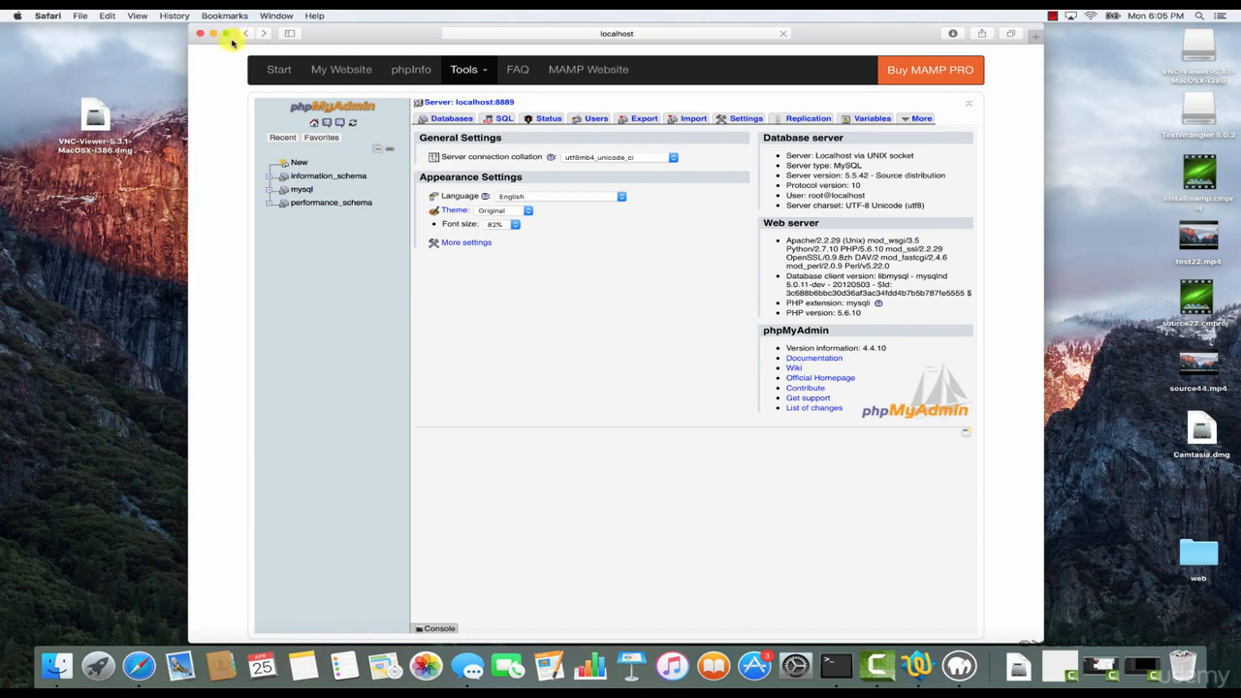
pyautogui.click(248, 37)
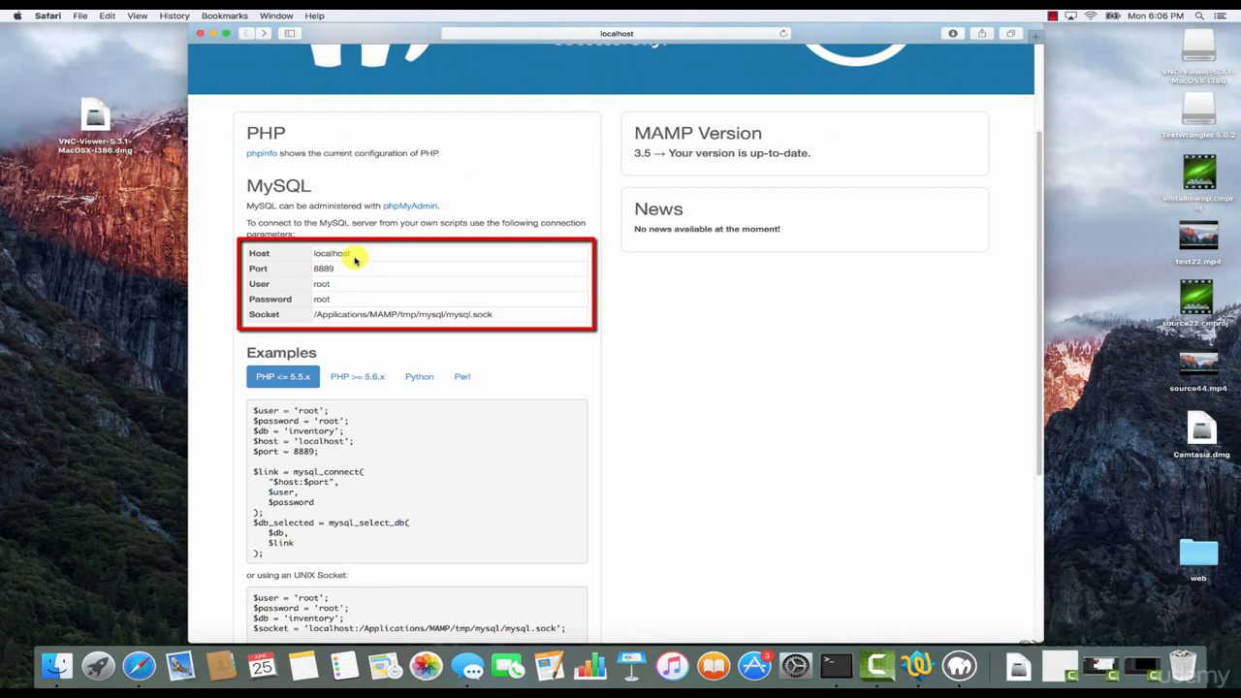
pyautogui.moveTo(338, 270); pyautogui.dragTo(314, 269)
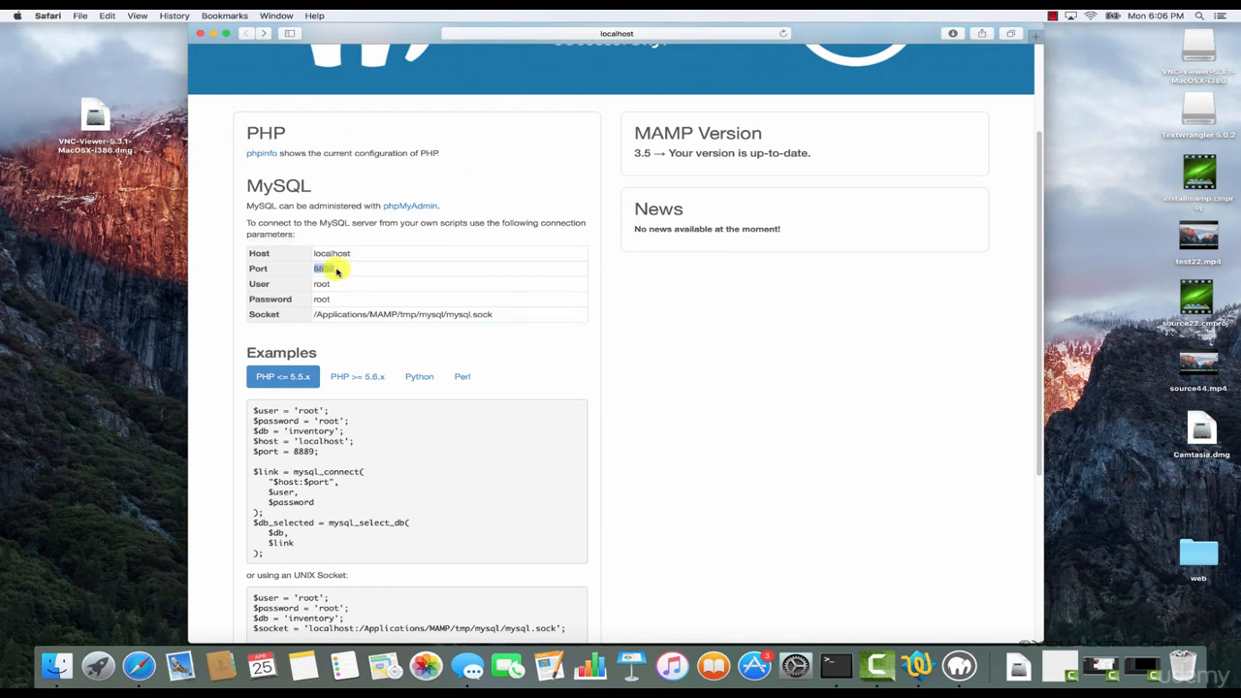
pyautogui.click(337, 271)
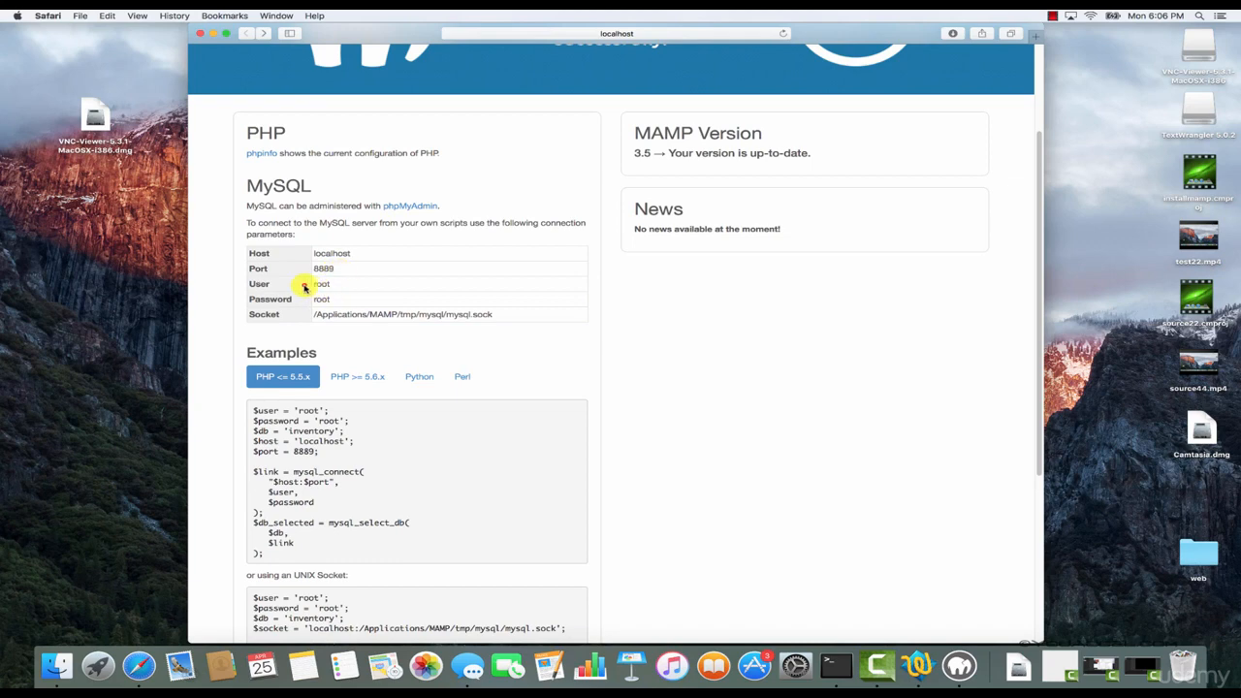
pyautogui.moveTo(304, 287); pyautogui.dragTo(339, 296)
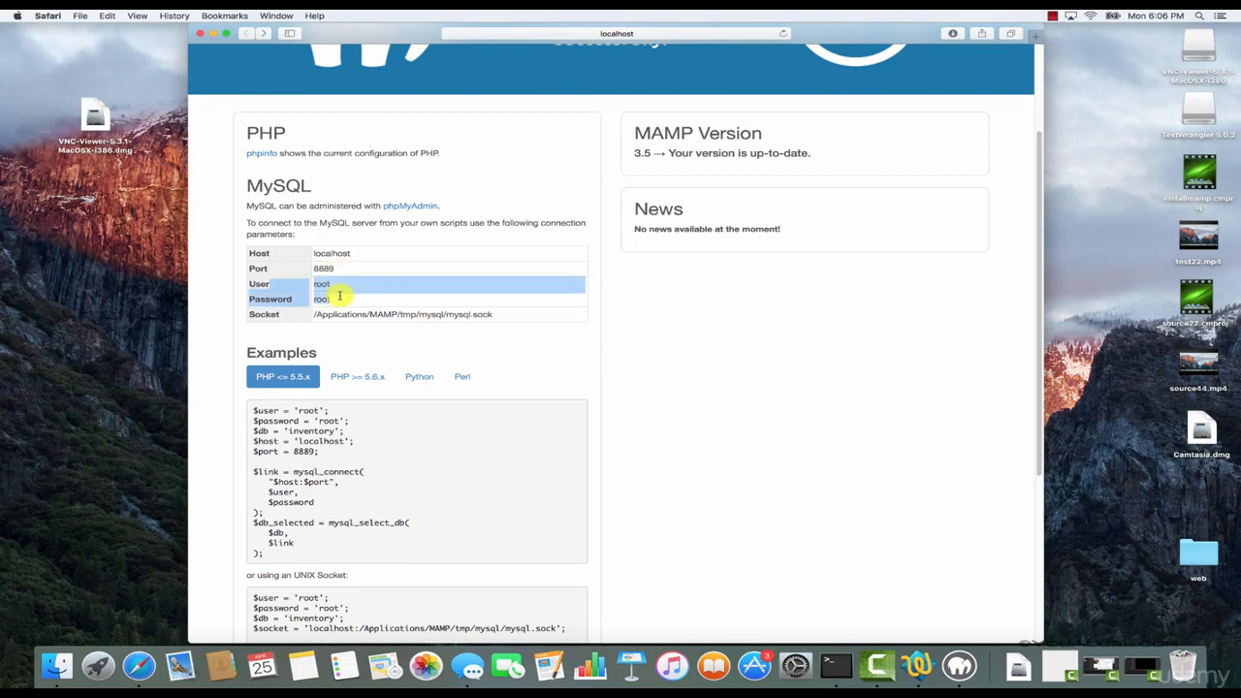
pyautogui.click(340, 295)
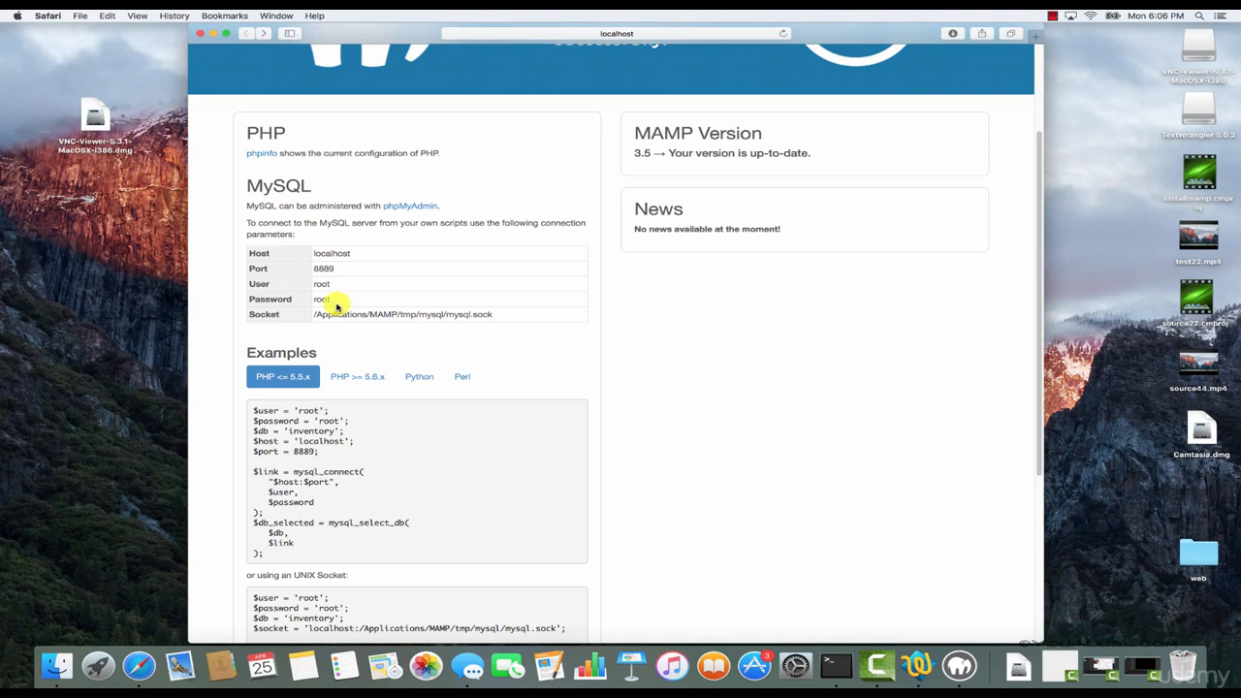
pyautogui.moveTo(341, 303); pyautogui.dragTo(313, 301)
pyautogui.click(337, 298)
pyautogui.moveTo(340, 303); pyautogui.dragTo(314, 301)
pyautogui.click(331, 299)
# Switch to Finder and open the htdocs folder inside the MAMP folder in Applications.
pyautogui.click(56, 664)
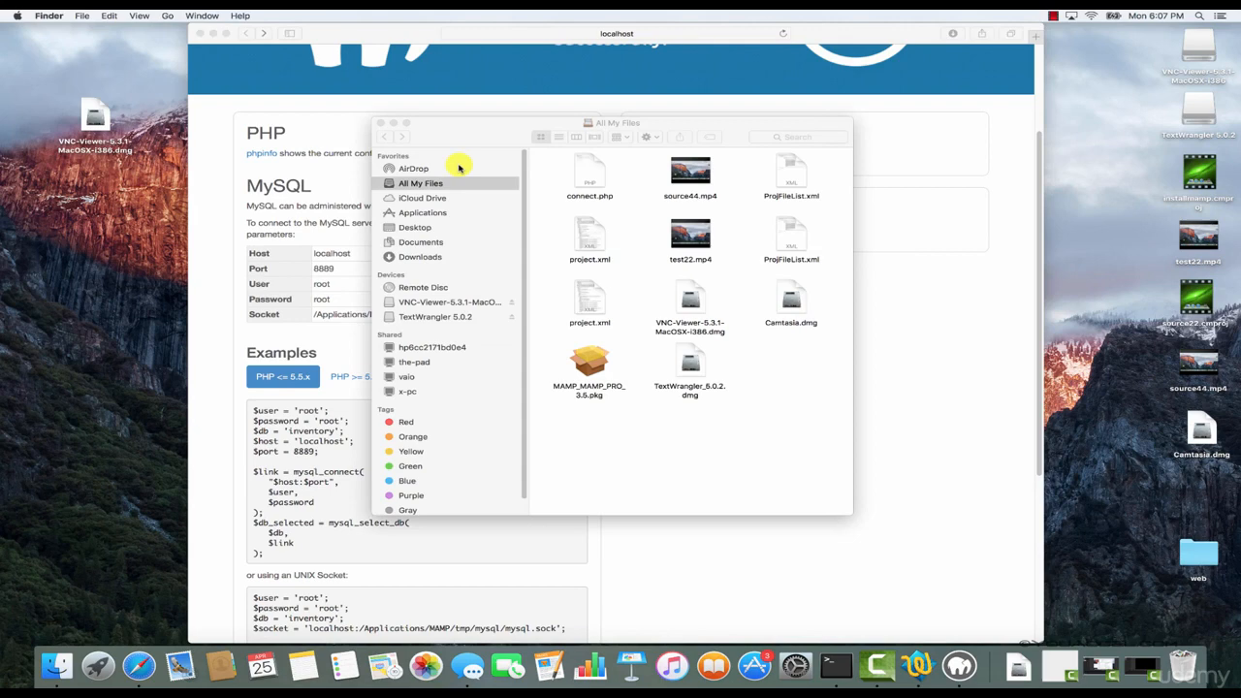
pyautogui.click(433, 213)
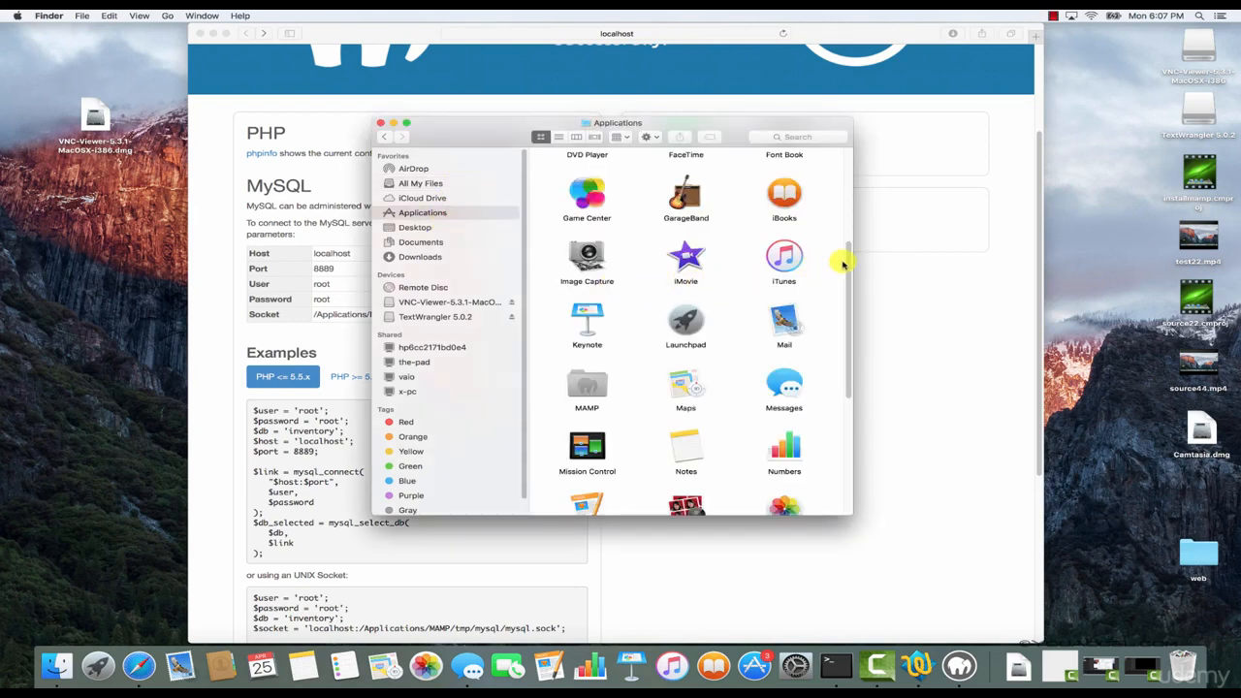
pyautogui.moveTo(845, 258); pyautogui.dragTo(843, 321)
pyautogui.doubleClick(587, 264)
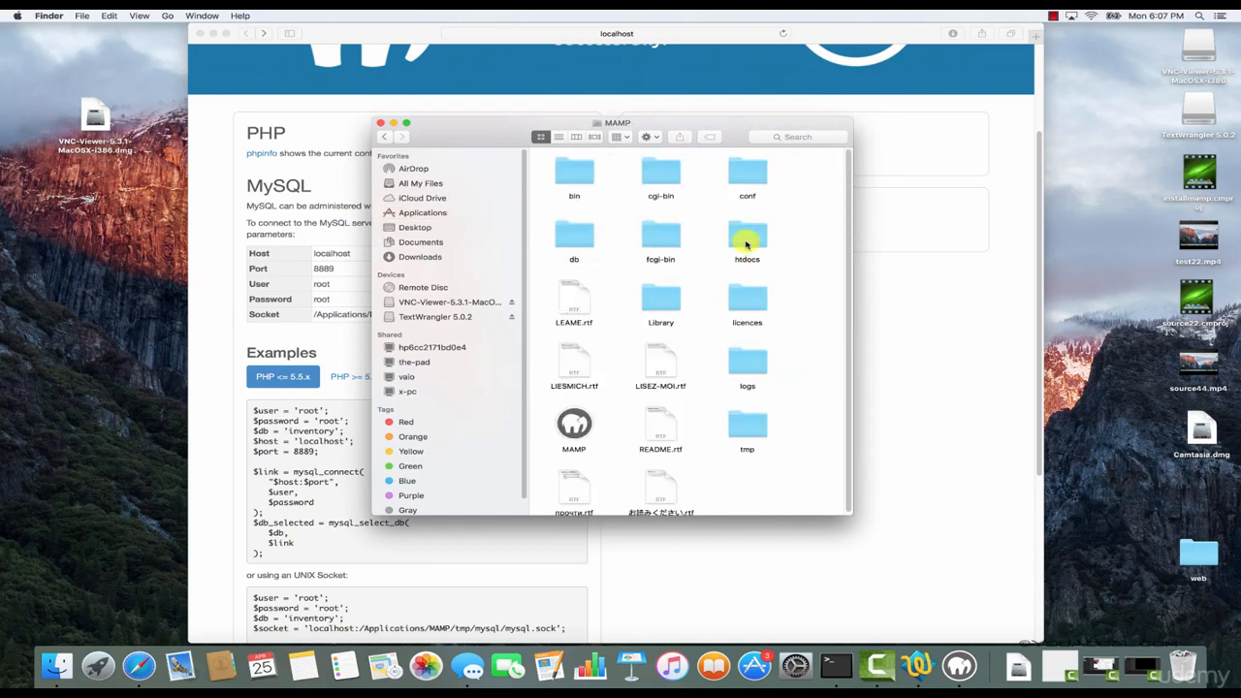
pyautogui.doubleClick(746, 243)
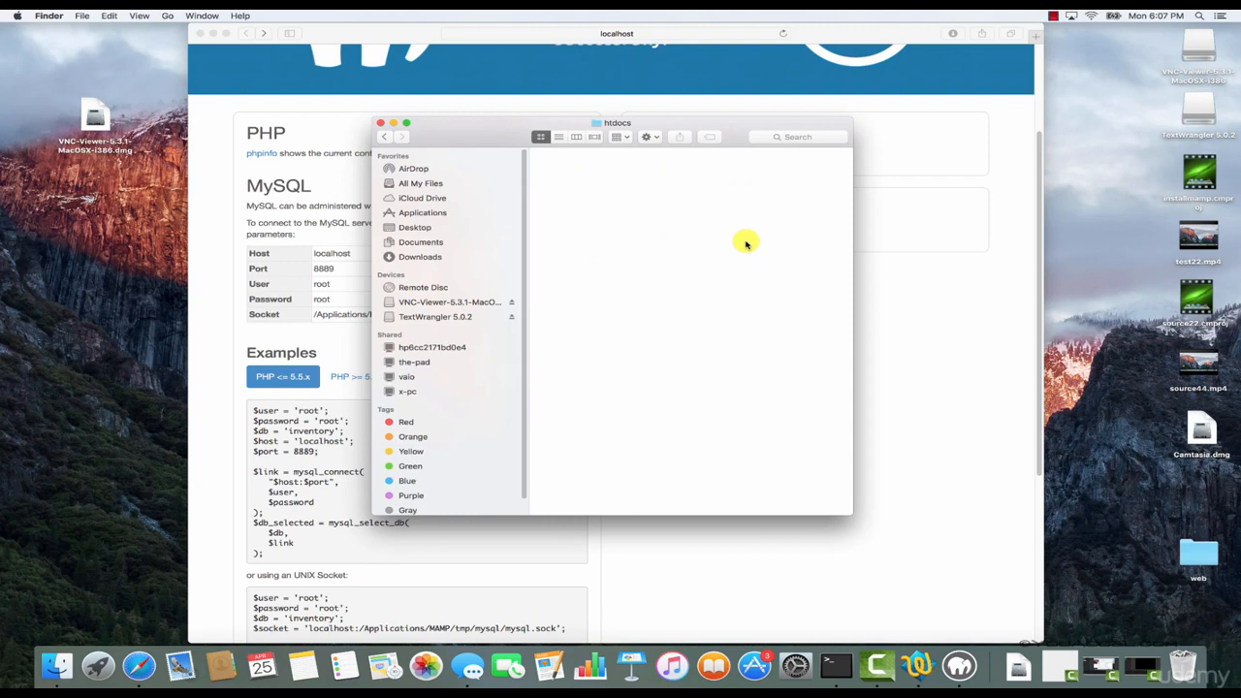
# Create a folder named mywebsite in htdocs, place it in the window's upper-left corner and open it.
pyautogui.rightClick(694, 226)
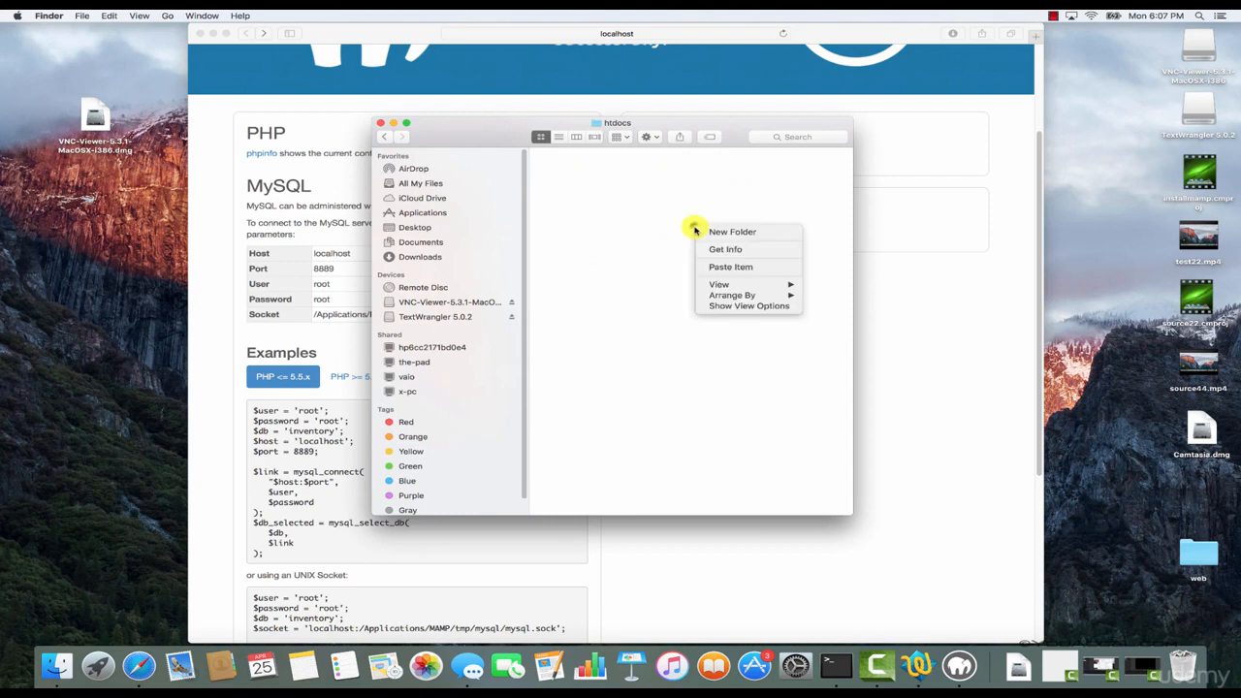
pyautogui.click(744, 235)
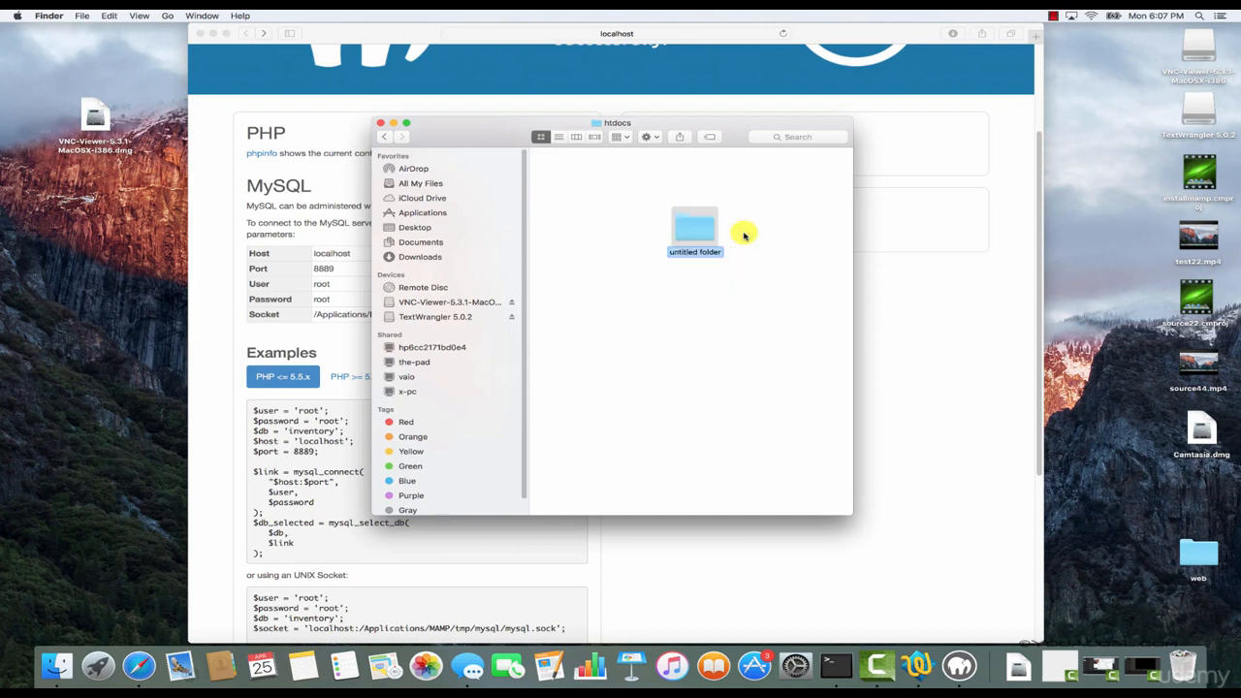
pyautogui.write('mywebsite')
pyautogui.press('Return')
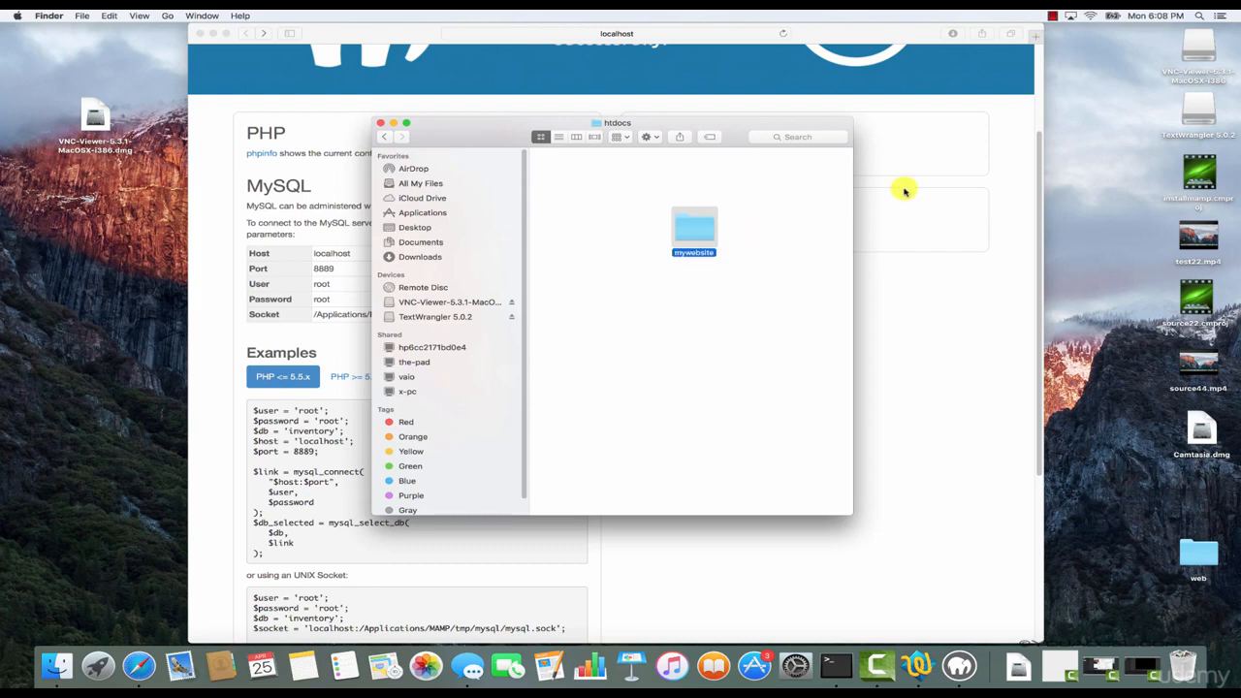
pyautogui.moveTo(684, 233); pyautogui.dragTo(586, 184)
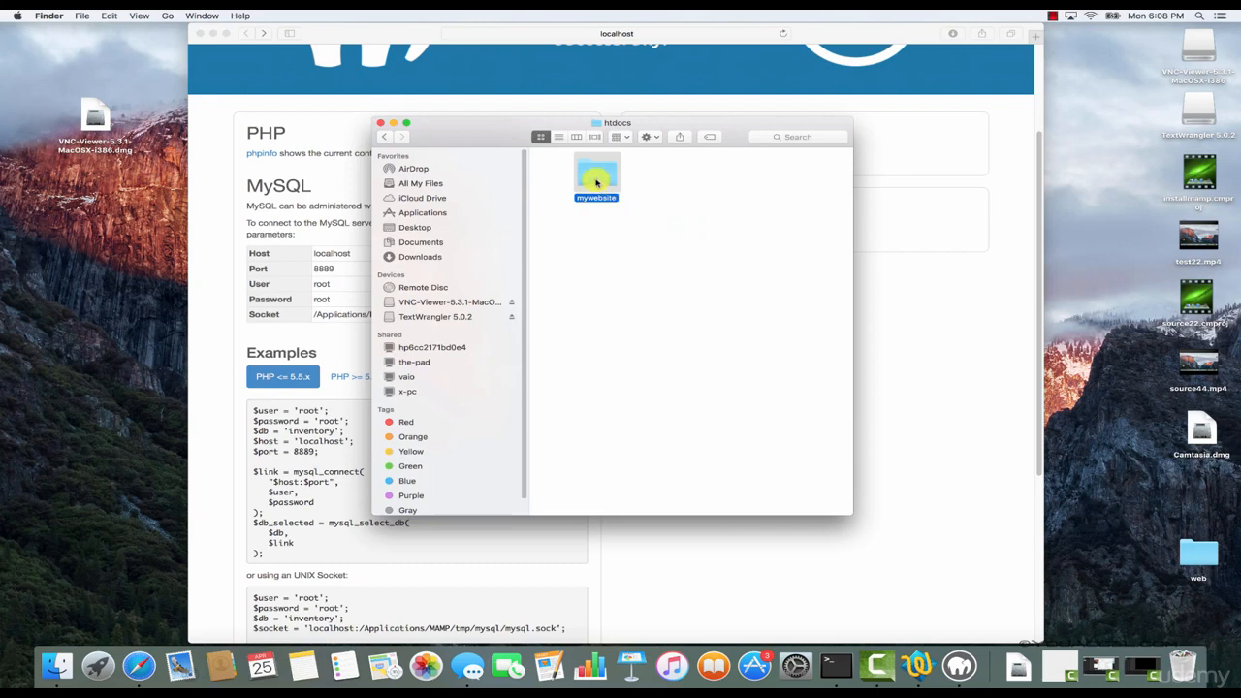
pyautogui.doubleClick(596, 184)
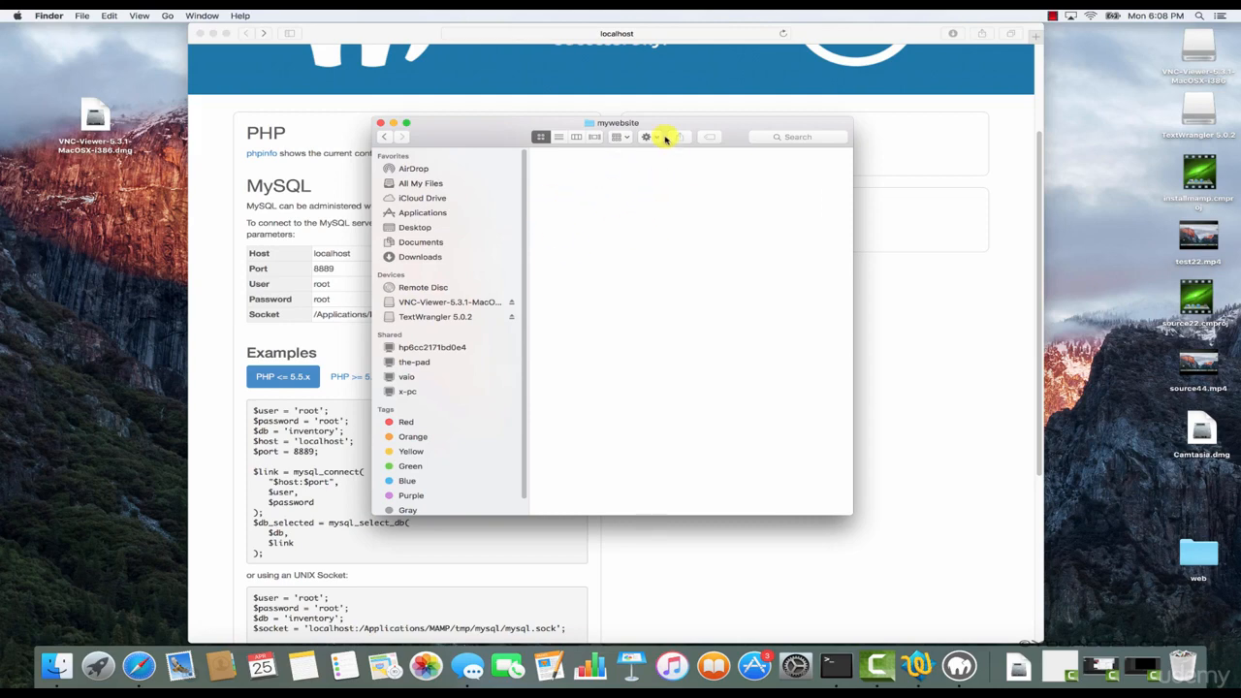
# Move the Finder window aside and change the address in Safari to localhost:8888/mywebsite/ without loading it.
pyautogui.moveTo(709, 123); pyautogui.dragTo(468, 224)
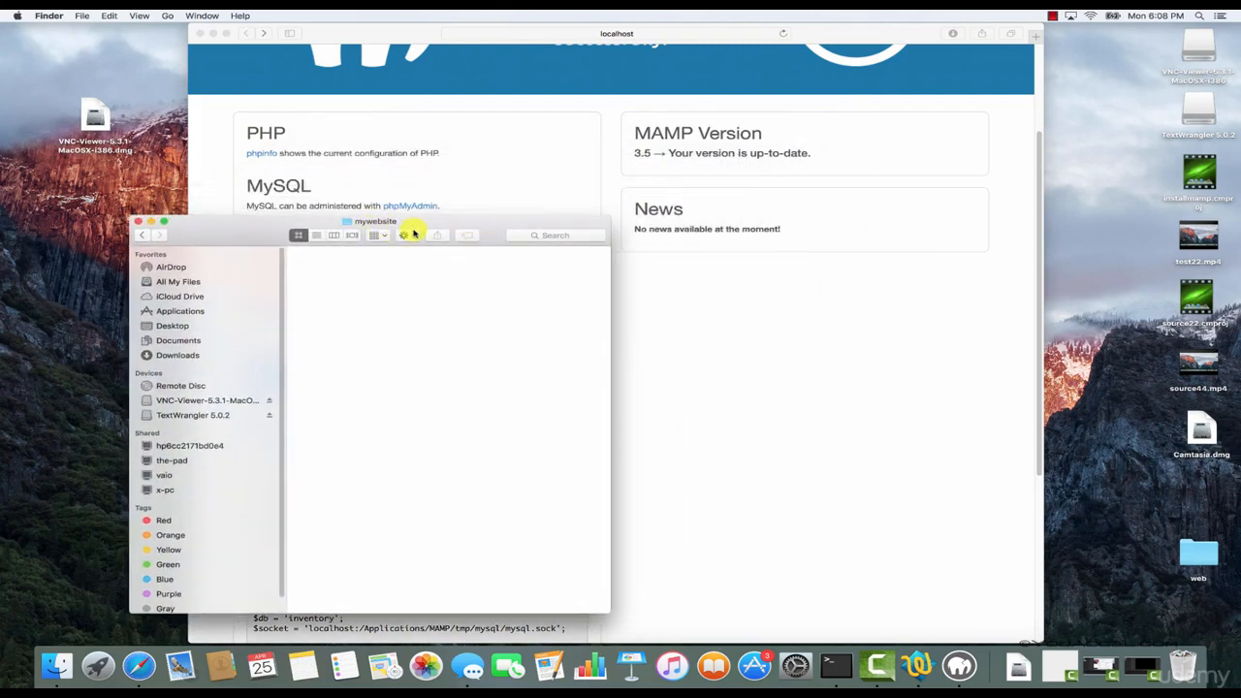
pyautogui.click(415, 33)
pyautogui.click(678, 34)
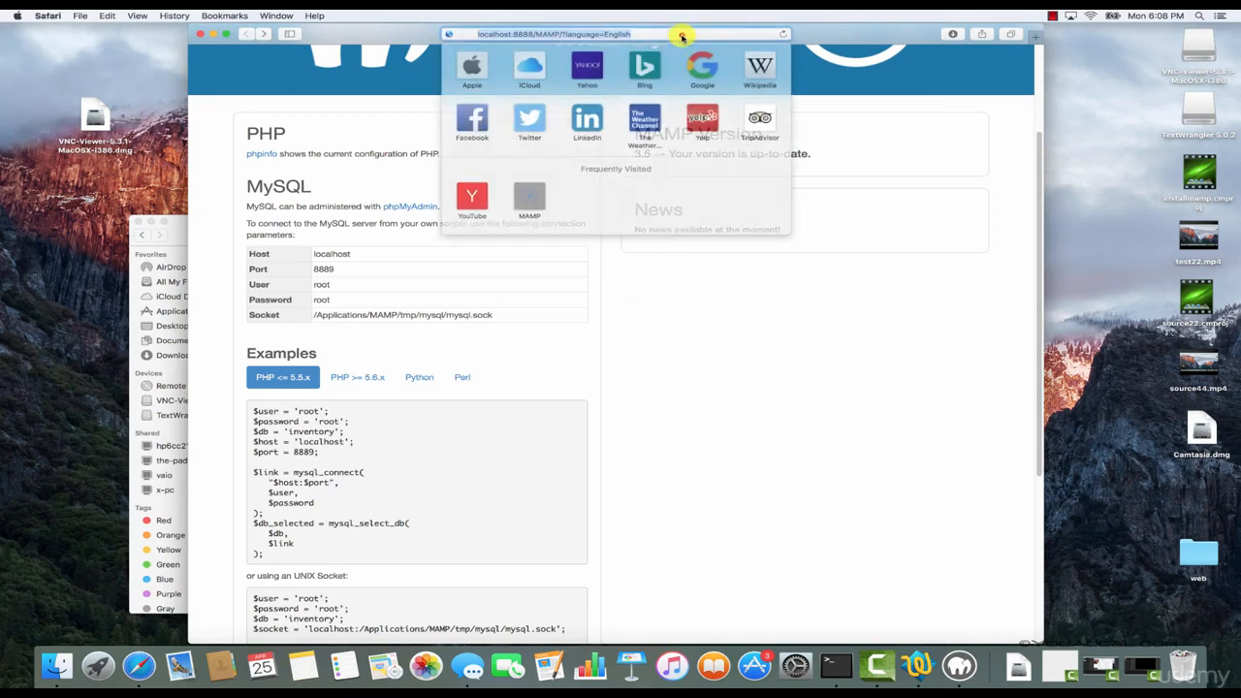
pyautogui.moveTo(516, 35); pyautogui.dragTo(645, 39)
pyautogui.write(';m')
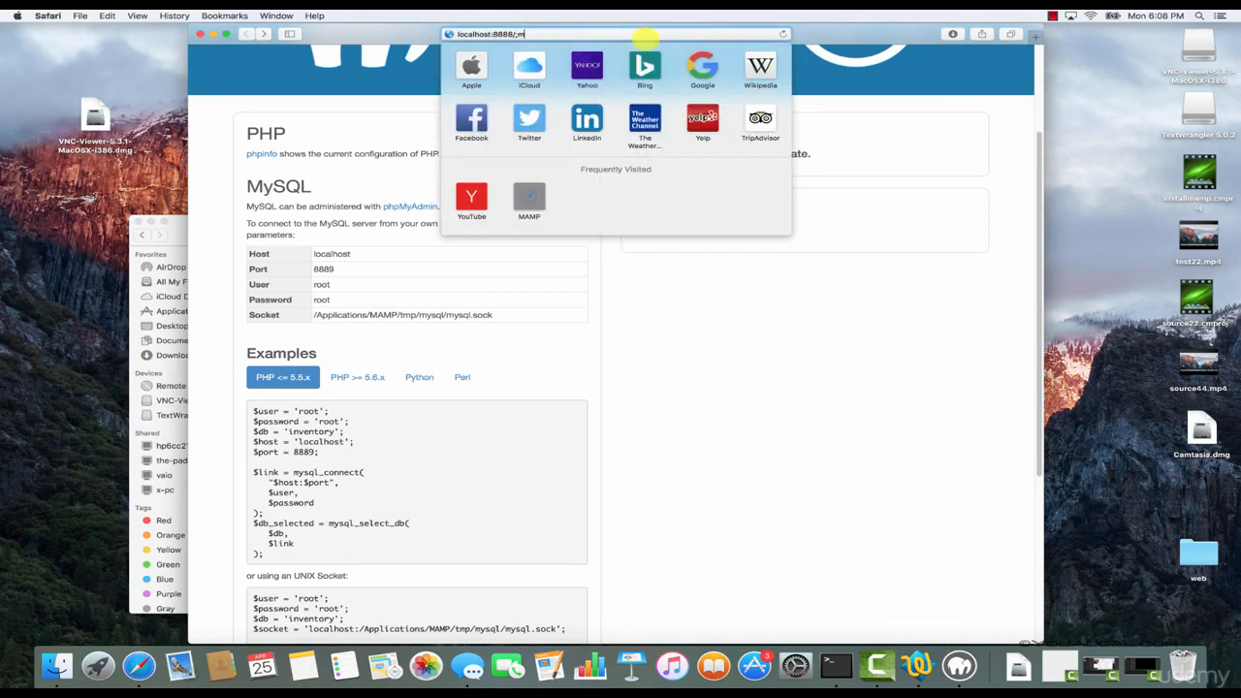
pyautogui.press('BackSpace')
pyautogui.press('BackSpace')
pyautogui.write('myw')
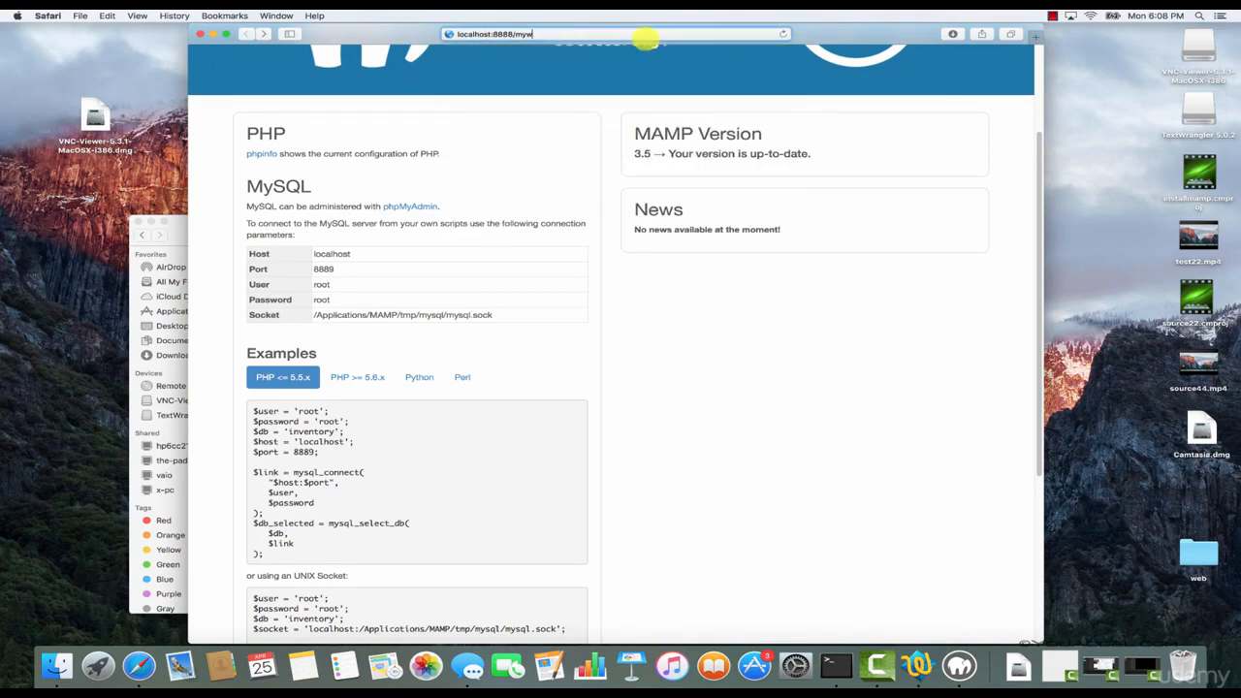
pyautogui.write('ebsite')
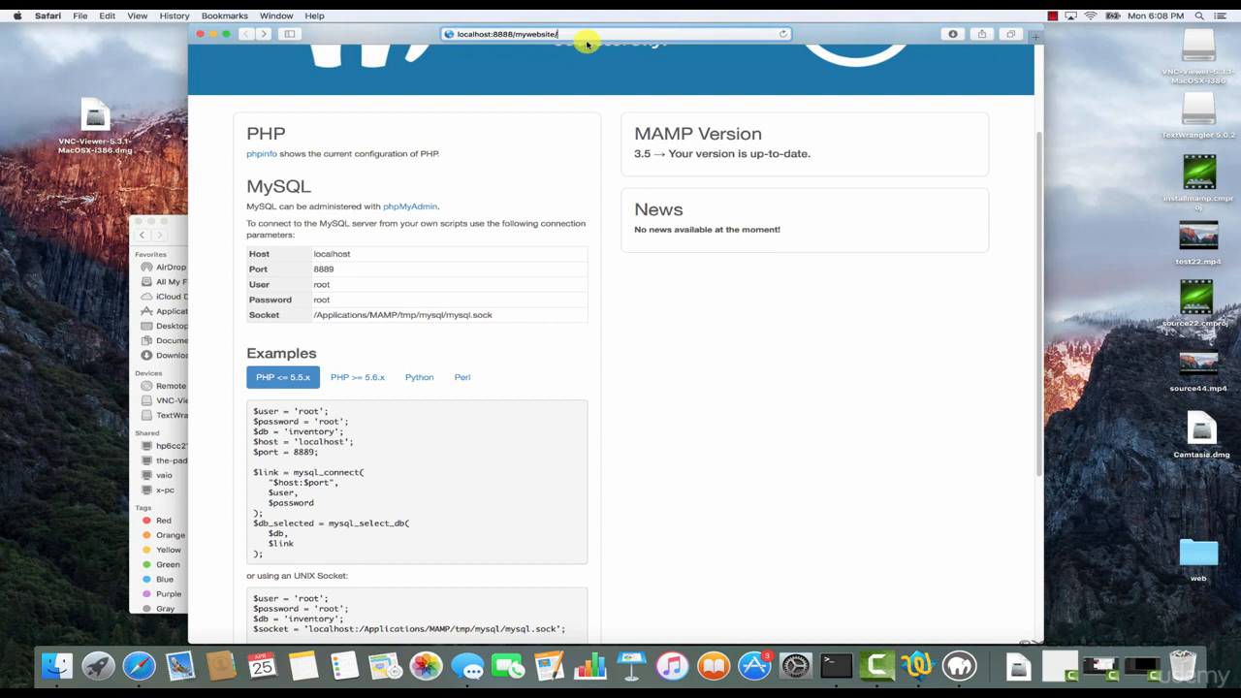
pyautogui.write('index.')
pyautogui.press('BackSpace')
pyautogui.press('BackSpace')
pyautogui.press('BackSpace')
pyautogui.press('BackSpace')
pyautogui.press('BackSpace')
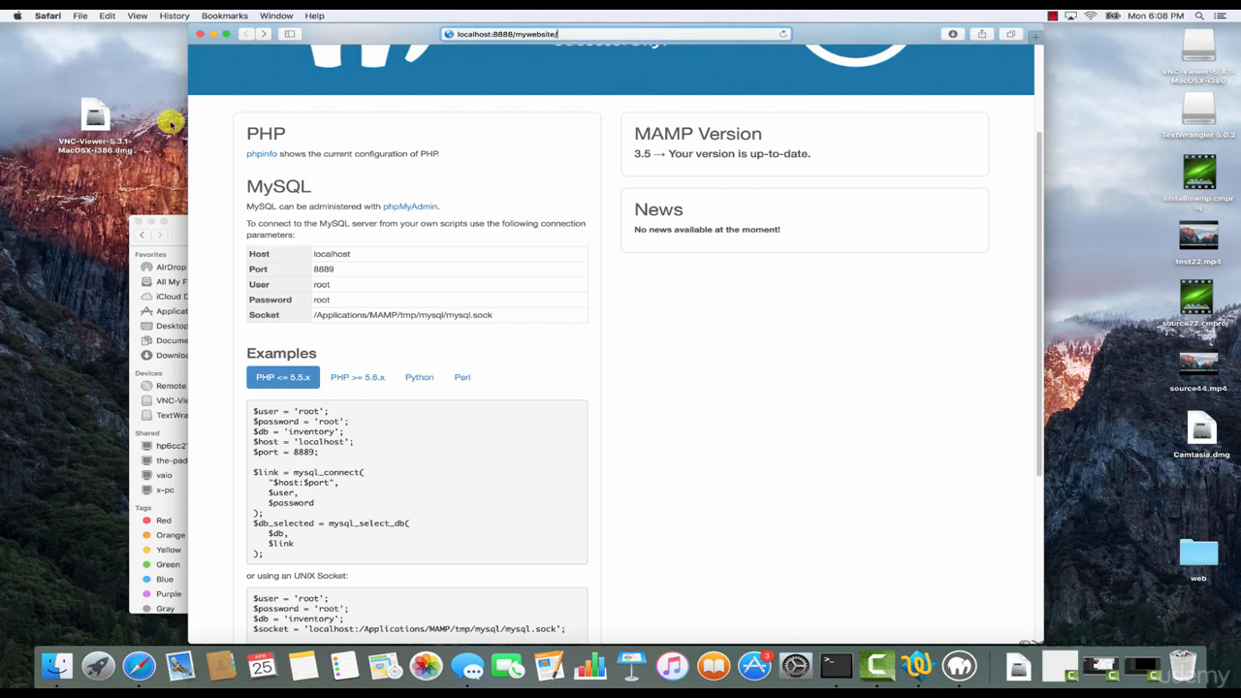
# Copy connect.php from the web folder on the desktop into the mywebsite folder.
pyautogui.click(172, 222)
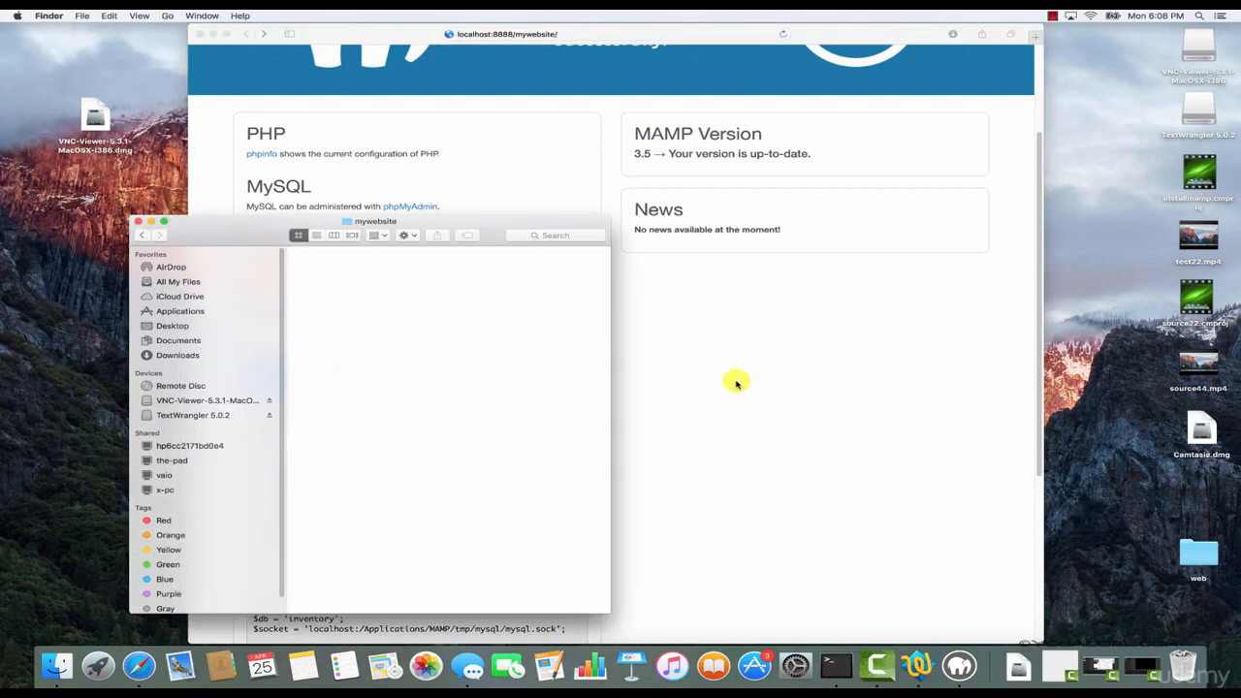
pyautogui.click(1206, 553)
pyautogui.doubleClick(1206, 553)
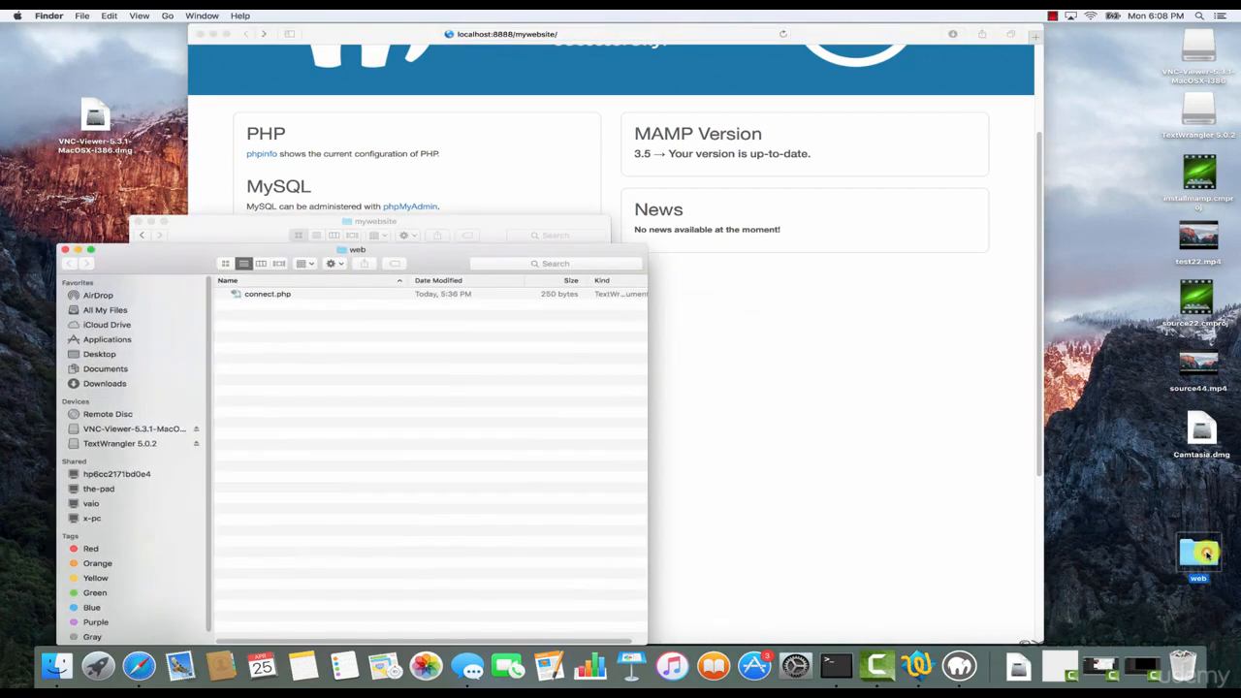
pyautogui.click(284, 298)
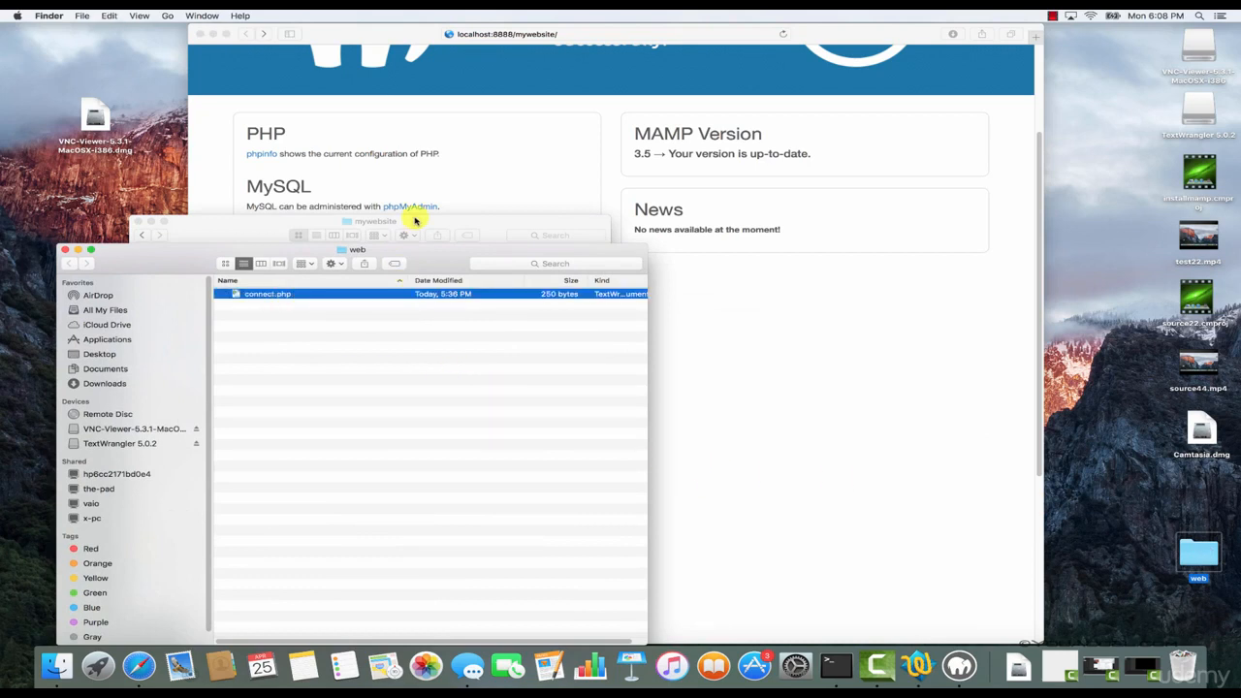
pyautogui.click(77, 249)
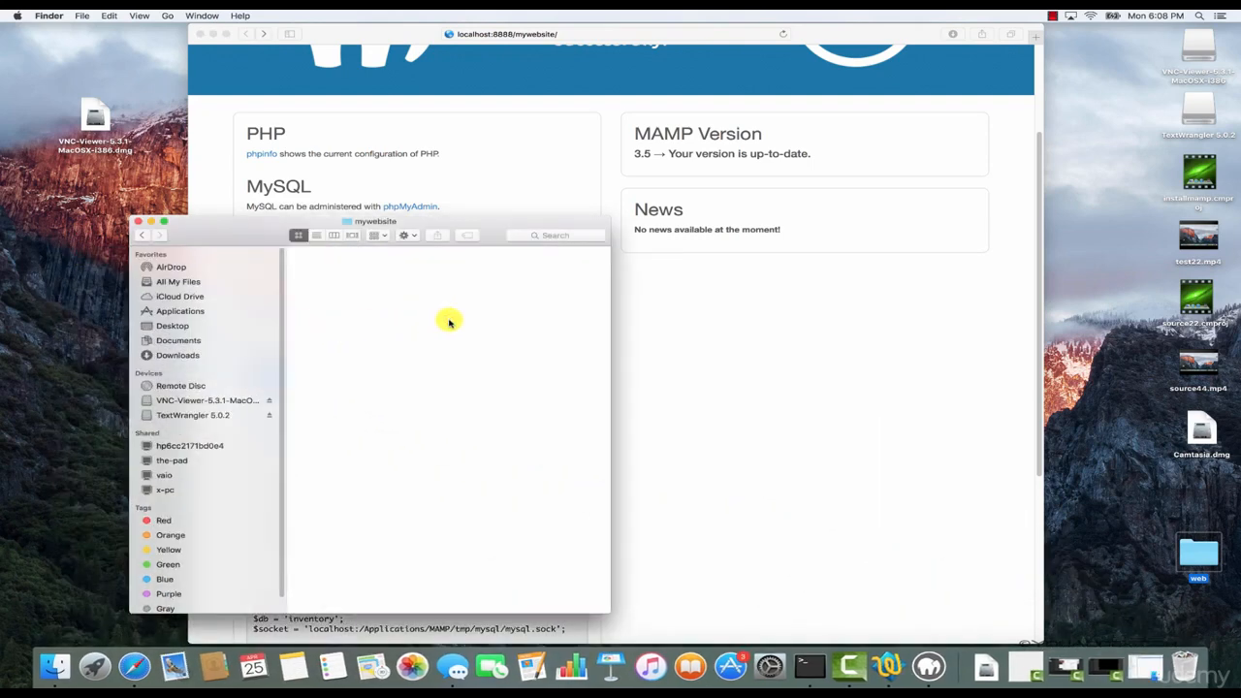
pyautogui.press('super+v')
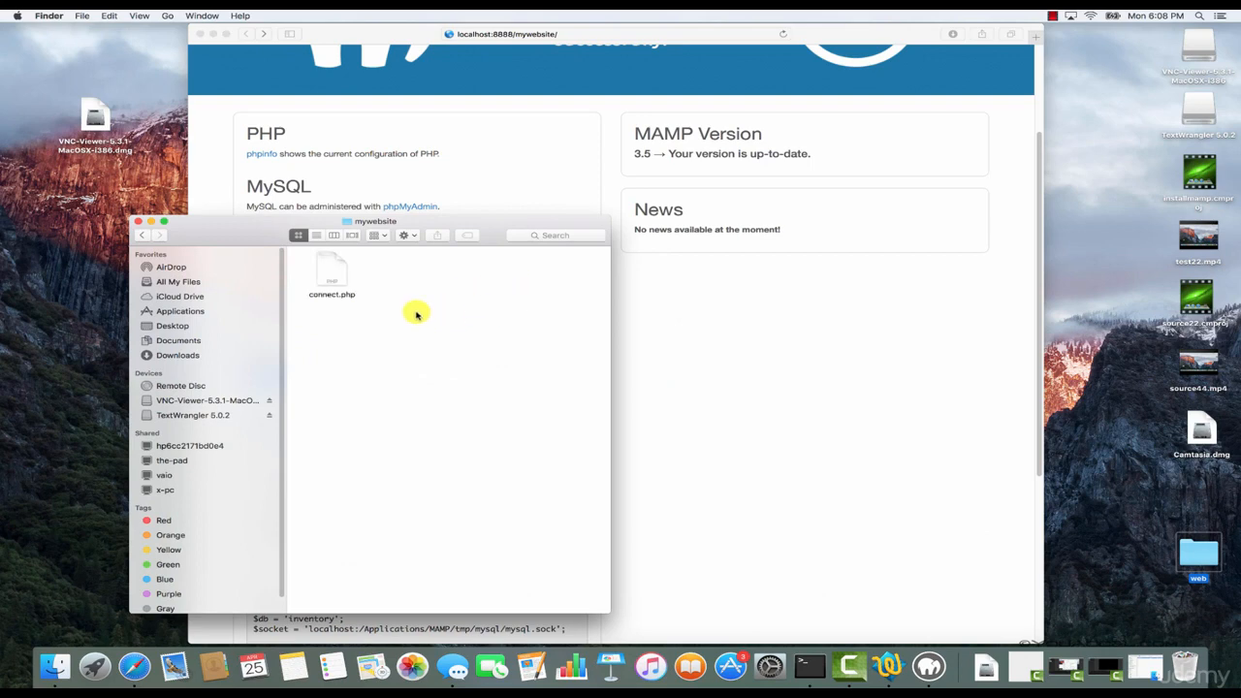
# Open connect.php in TextWrangler, review its server name, username and connection code, and close the file.
pyautogui.doubleClick(333, 281)
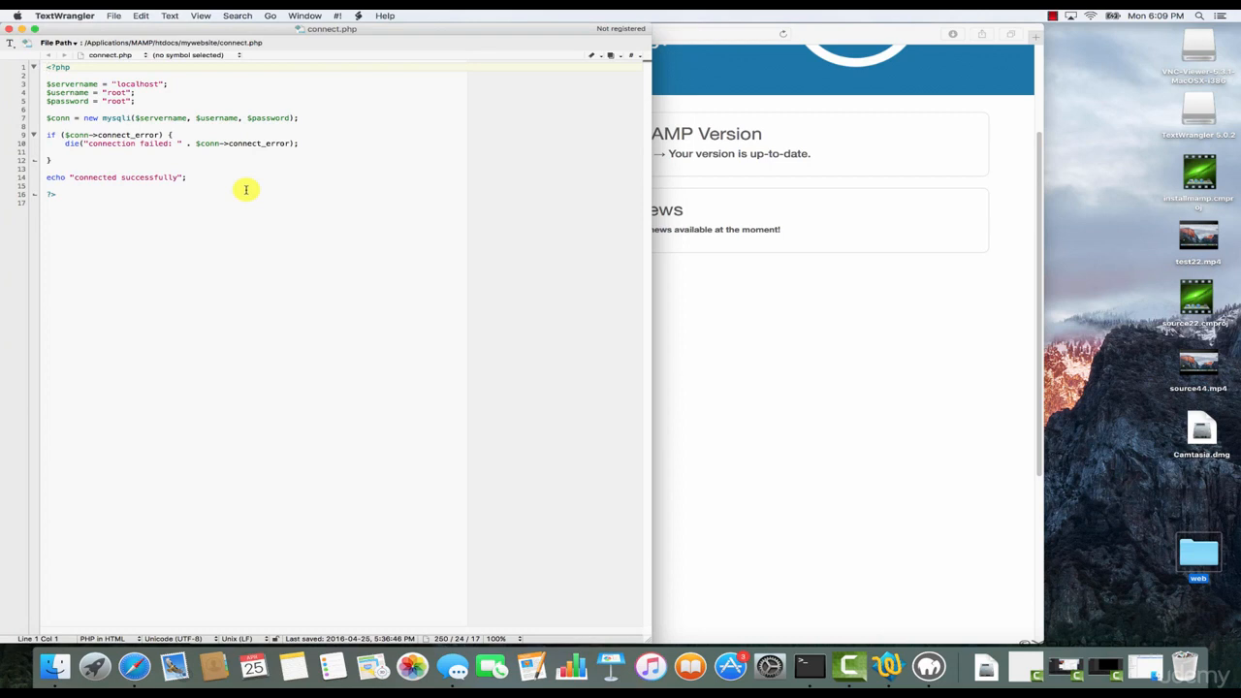
pyautogui.click(112, 84)
pyautogui.hotkey('shift', 'Up')
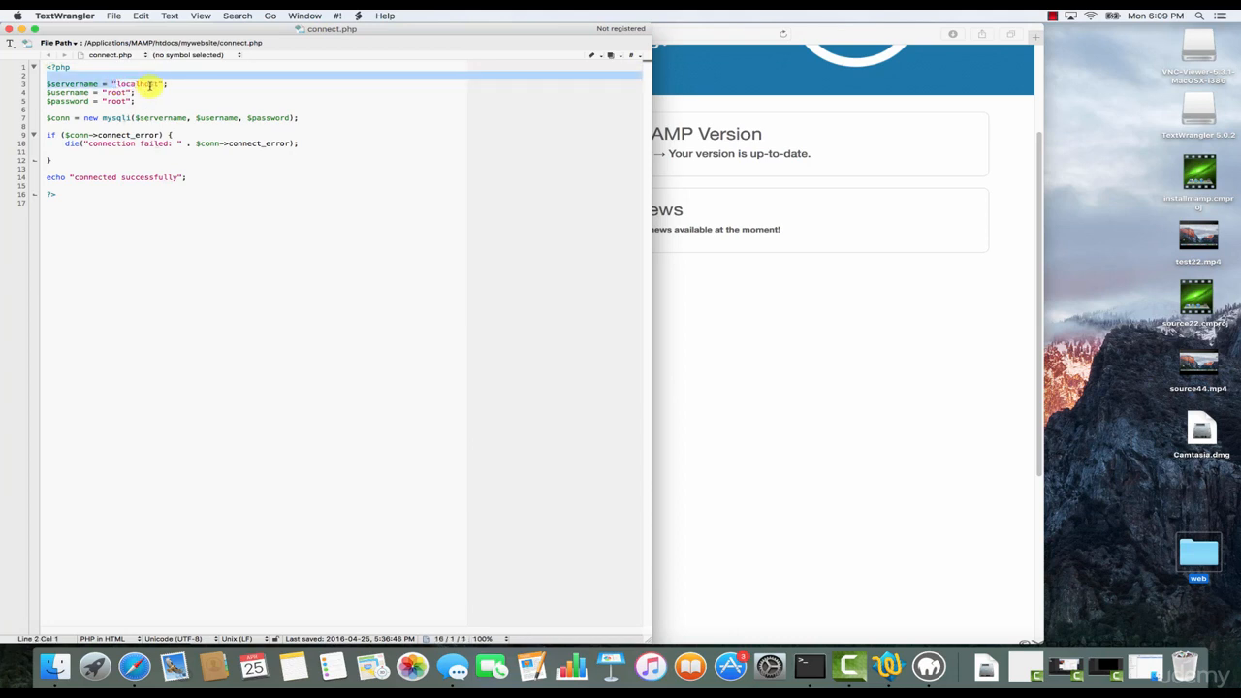
pyautogui.click(133, 93)
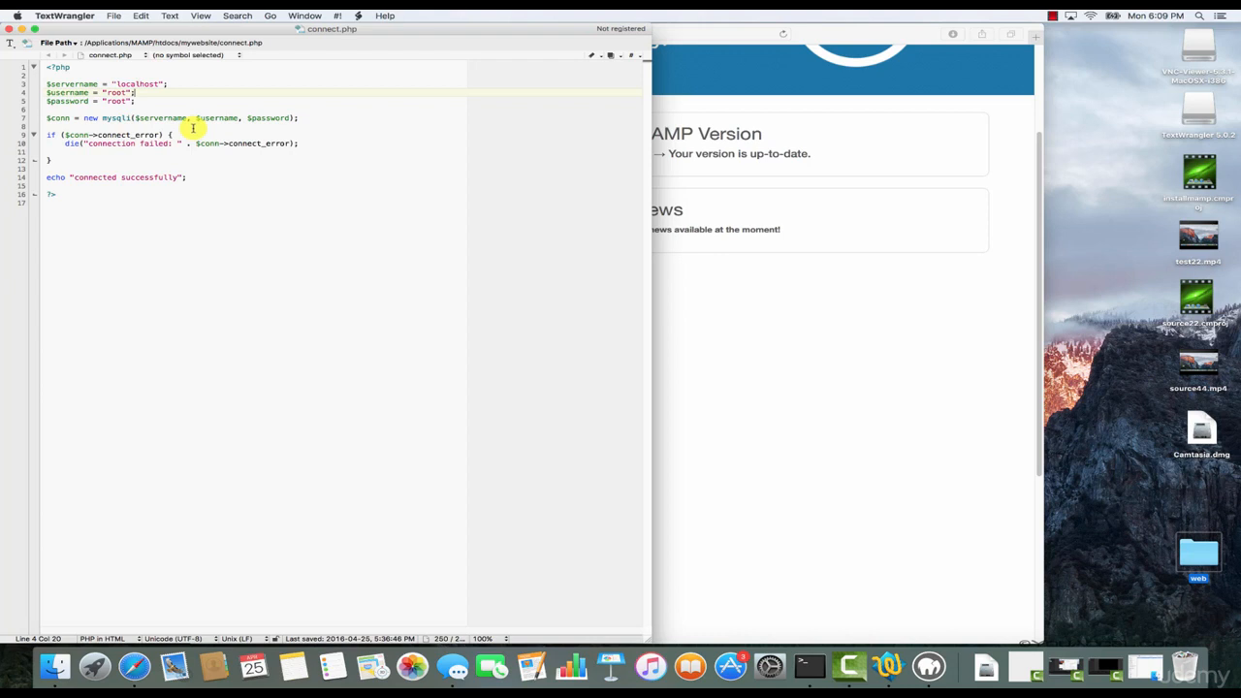
pyautogui.click(8, 28)
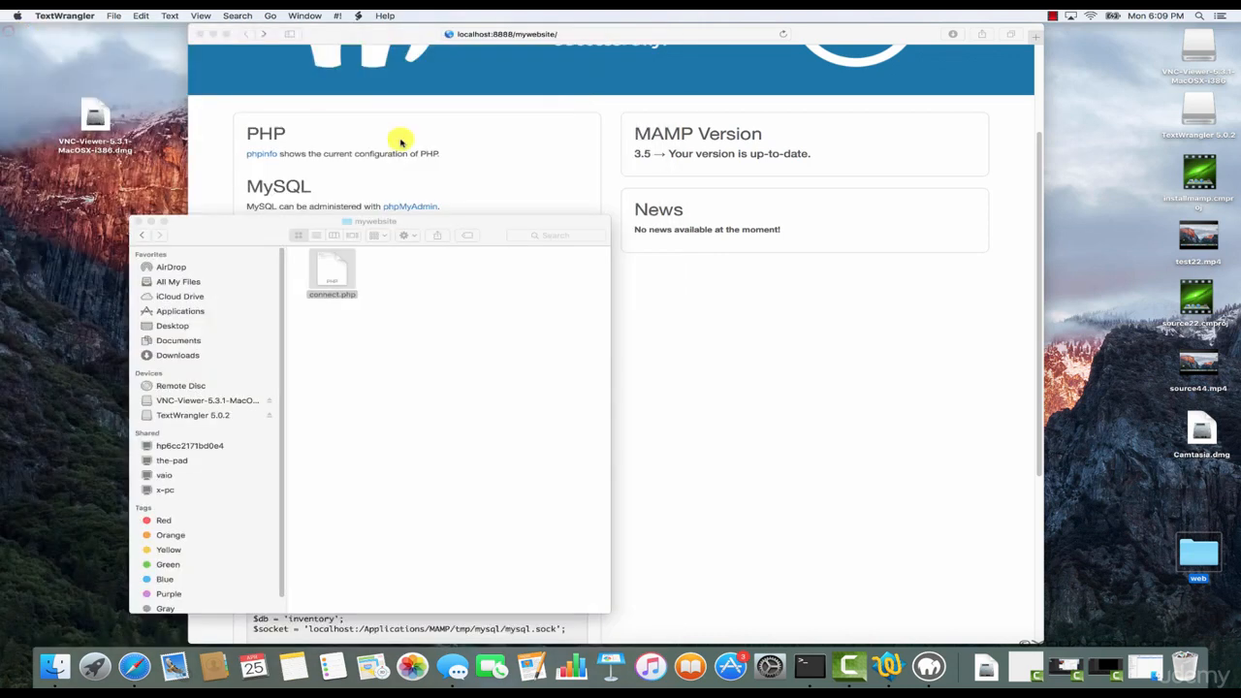
# Load localhost:8888/mywebsite/connect.php in Safari to test the database connection, and return to the WebStart page.
pyautogui.click(382, 33)
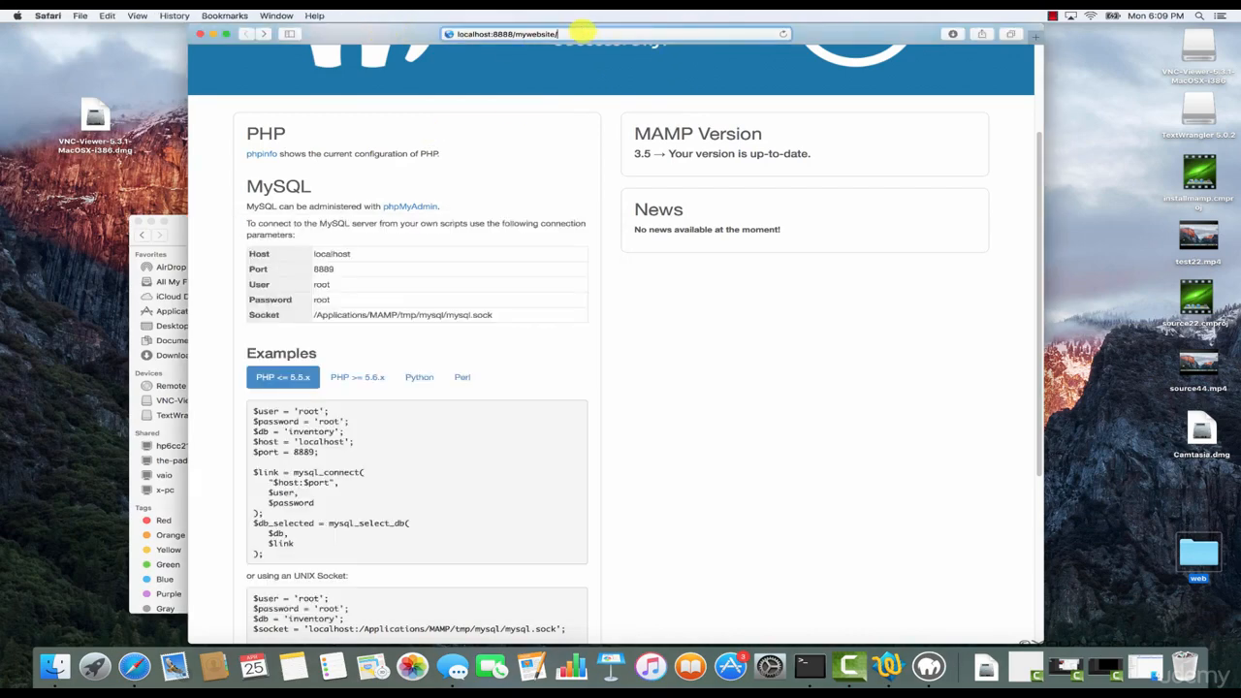
pyautogui.write('connect.php')
pyautogui.press('Return')
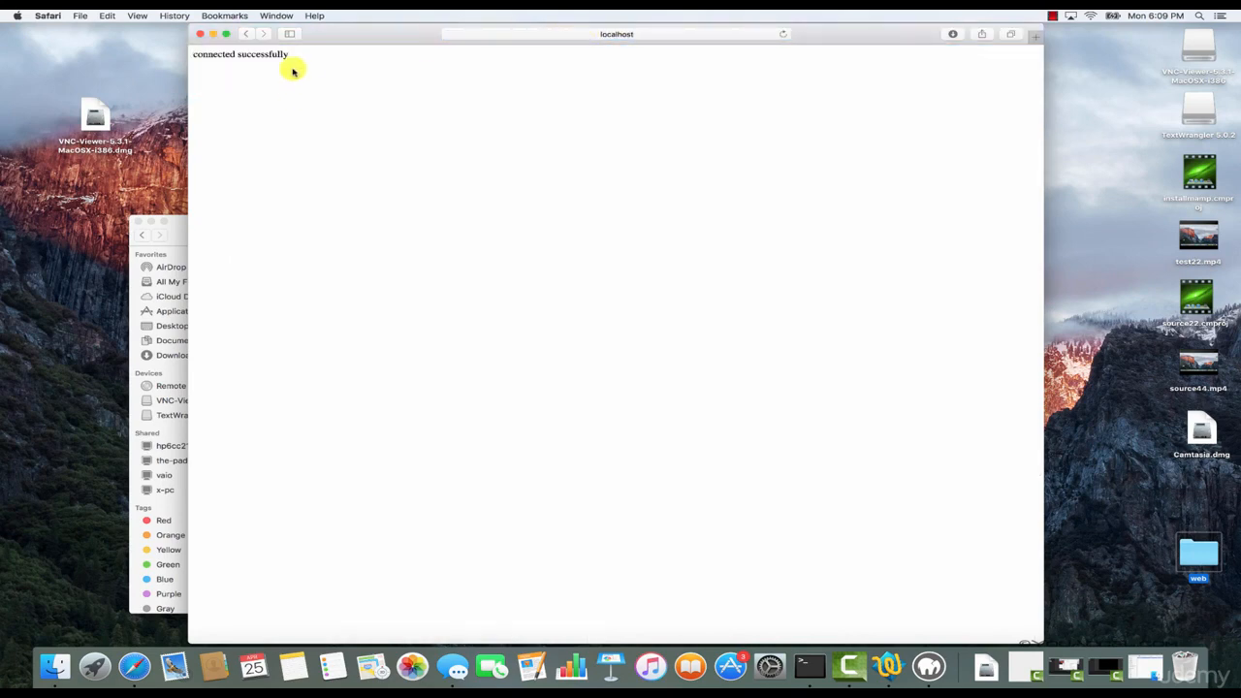
pyautogui.moveTo(304, 55)
pyautogui.mouseDown()
pyautogui.moveTo(231, 54)
pyautogui.moveTo(301, 59)
pyautogui.mouseUp()
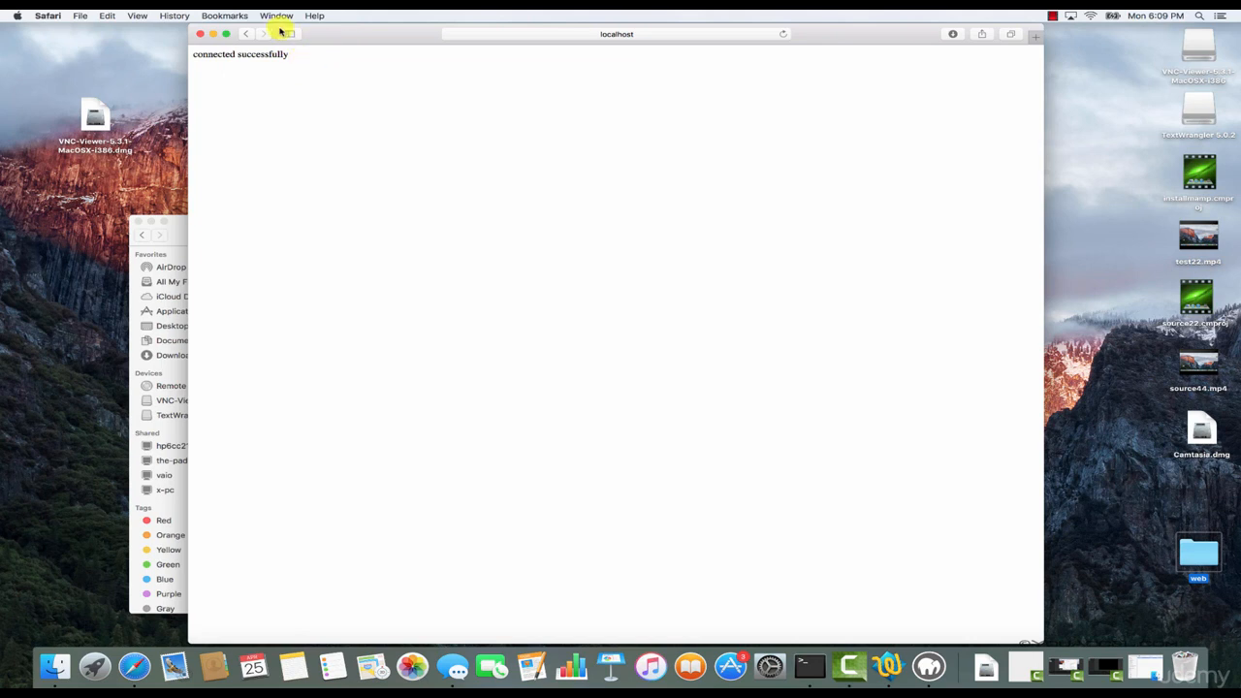
pyautogui.click(246, 35)
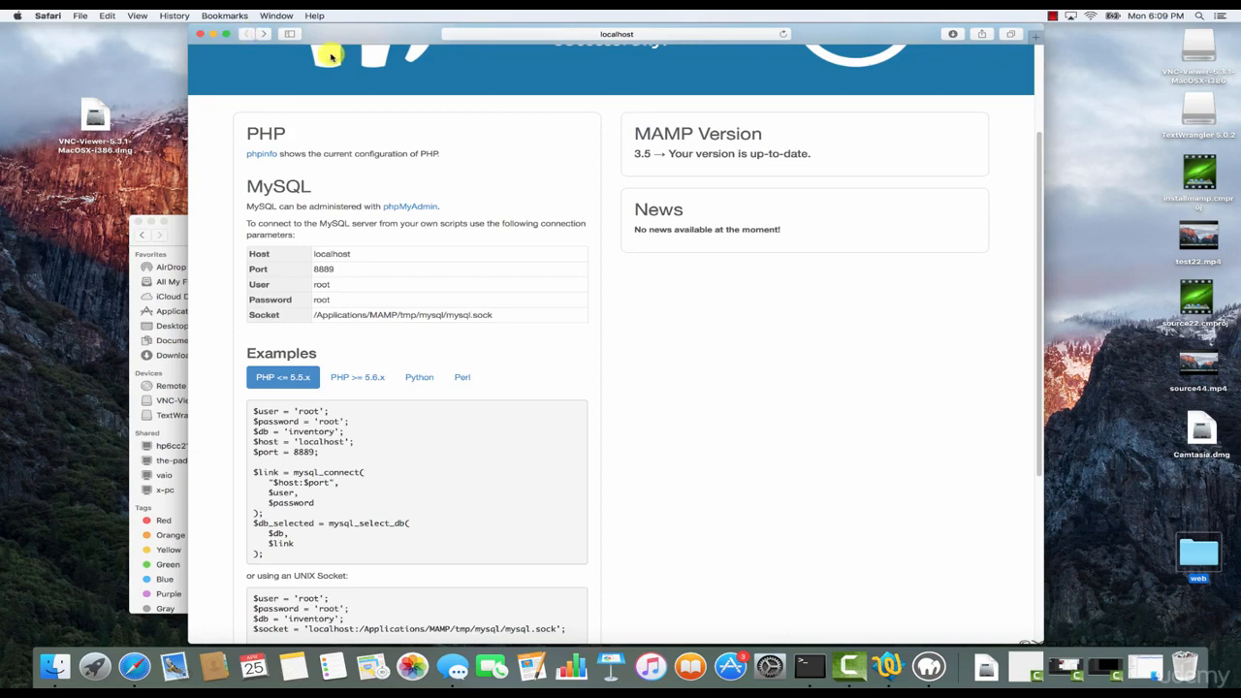
# Reopen connect.php from the mywebsite folder in TextWrangler, examine the password value on its password line, and close the file.
pyautogui.click(175, 229)
pyautogui.doubleClick(334, 281)
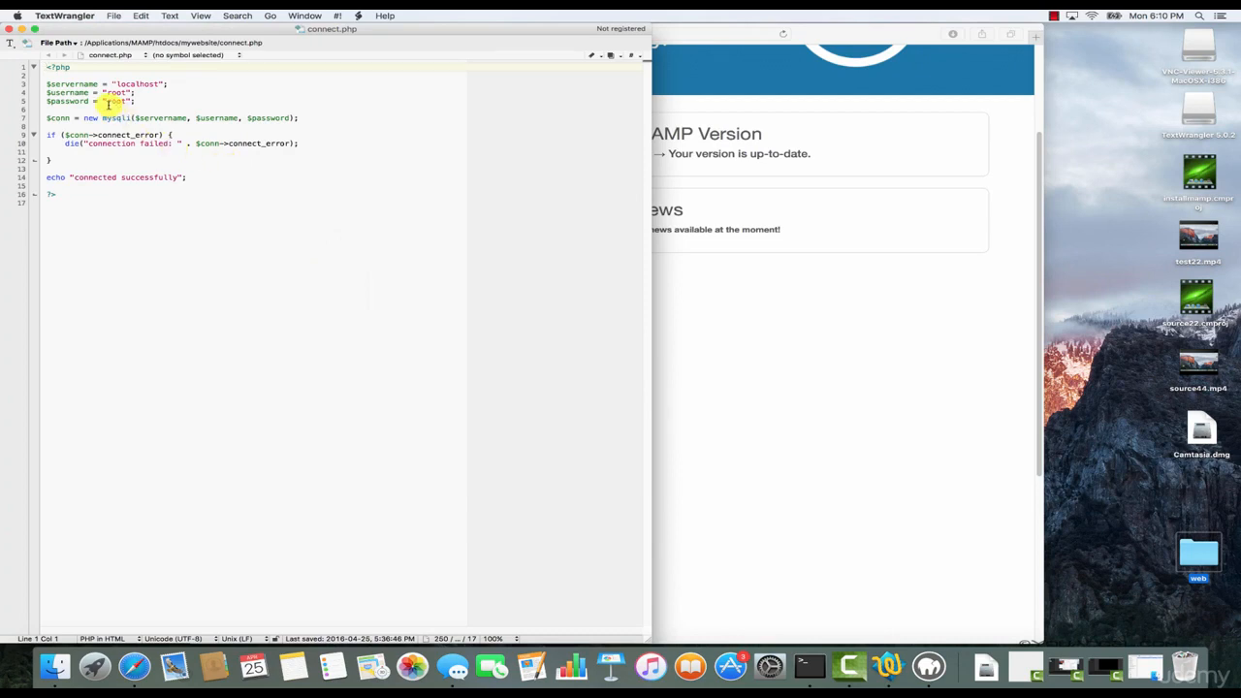
pyautogui.moveTo(108, 102); pyautogui.dragTo(122, 102)
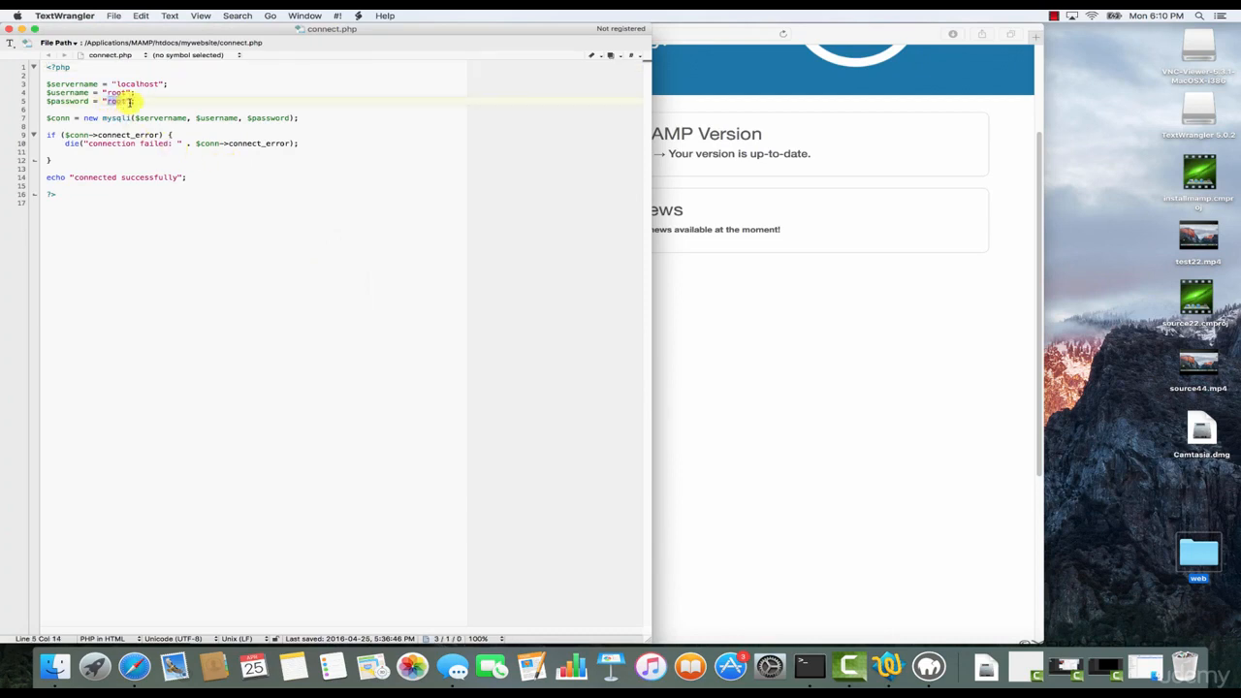
pyautogui.click(131, 102)
pyautogui.moveTo(107, 102); pyautogui.dragTo(123, 101)
pyautogui.click(111, 101)
pyautogui.click(9, 31)
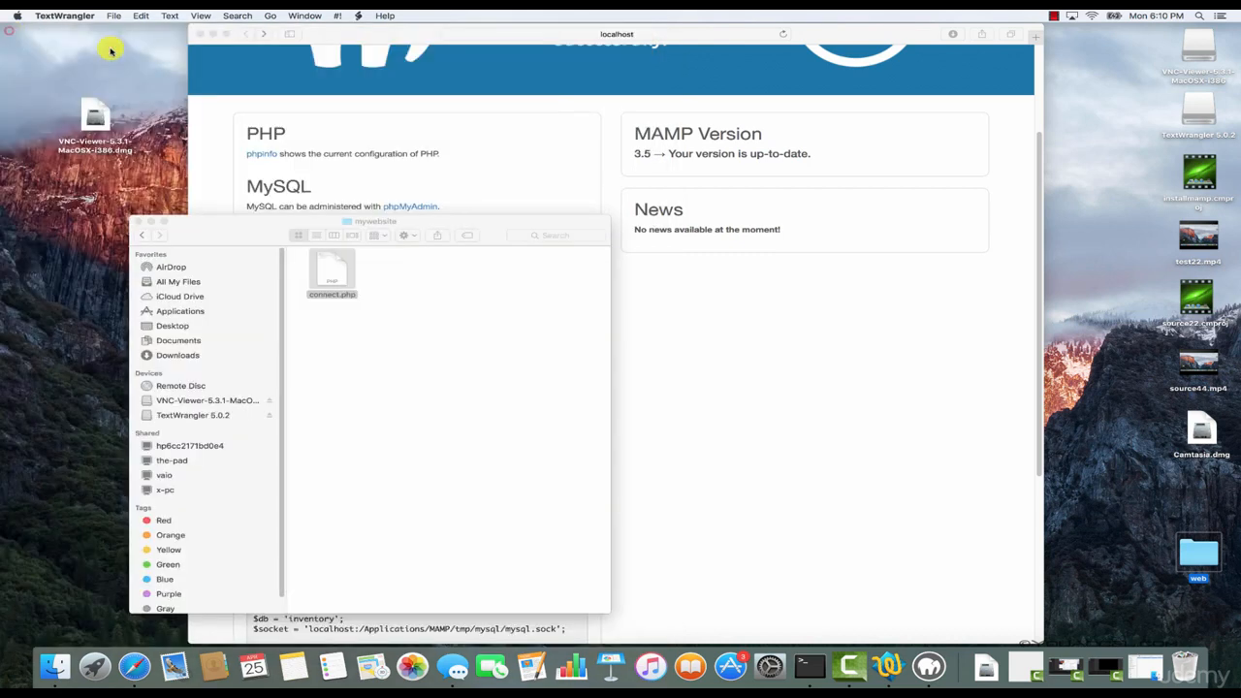
# Return to the htdocs folder in Finder and move the mywebsite folder to the Trash.
pyautogui.click(138, 233)
pyautogui.click(368, 274)
pyautogui.rightClick(371, 275)
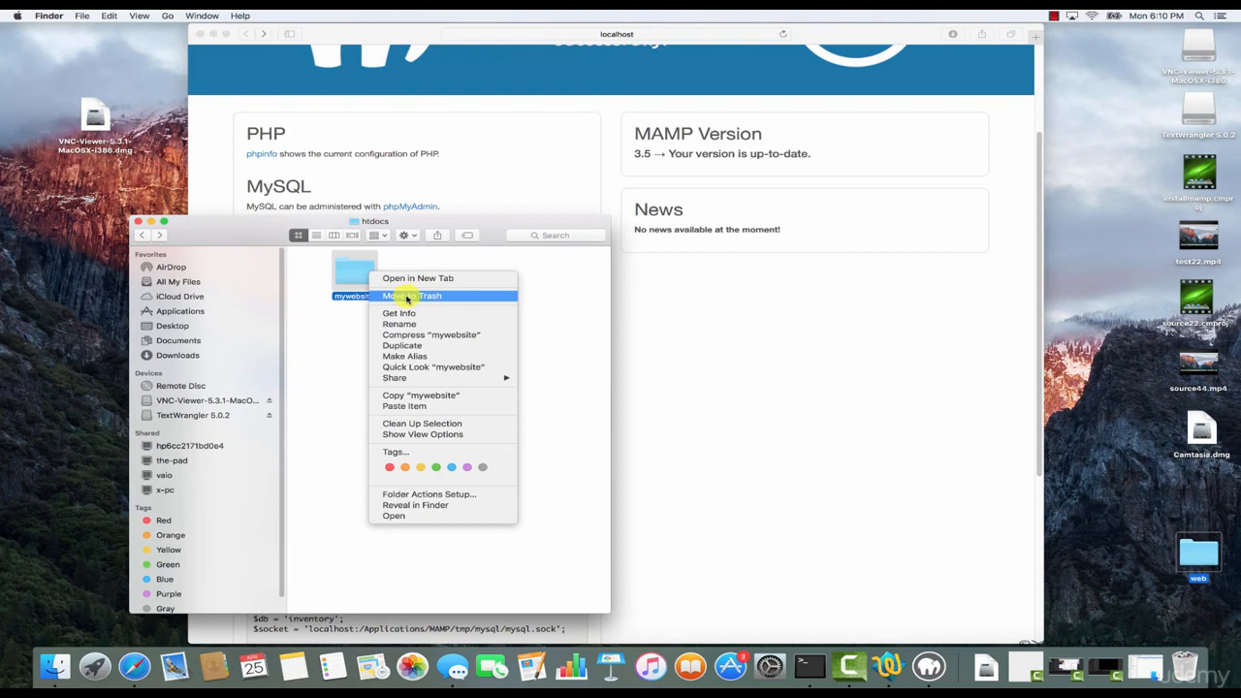
pyautogui.click(407, 295)
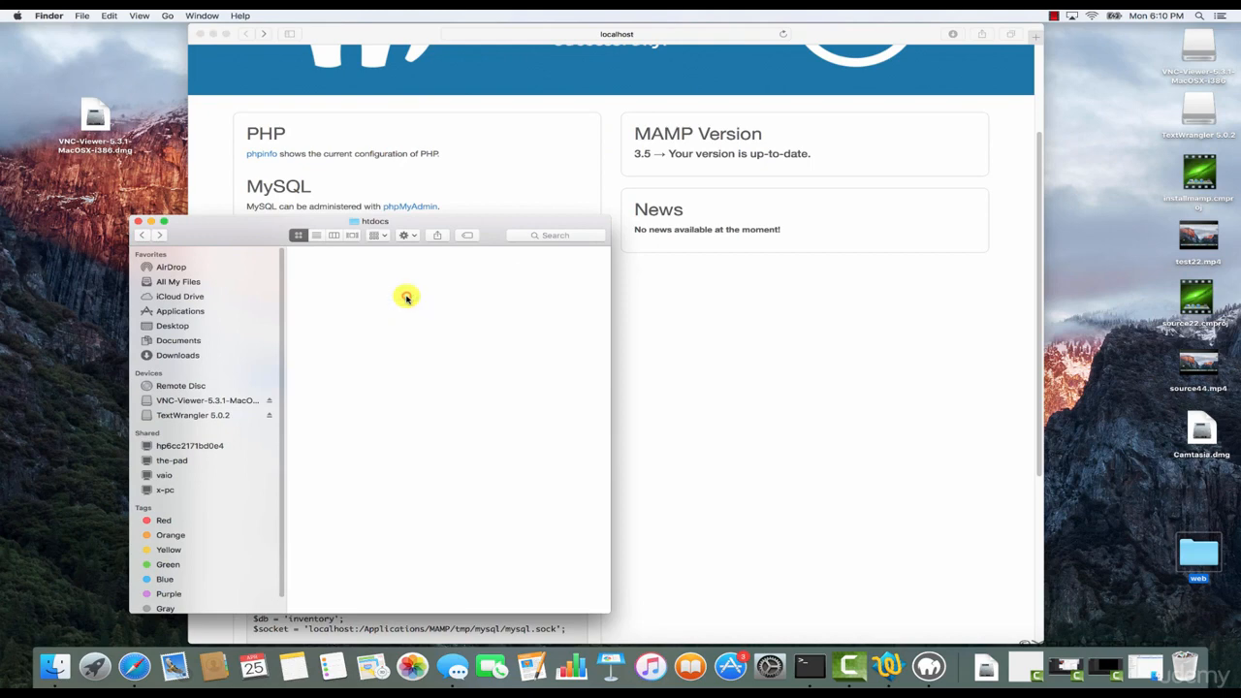
# Open httpd.conf from MAMP/conf/apache, look through the Apache configuration, and close the file.
pyautogui.click(146, 236)
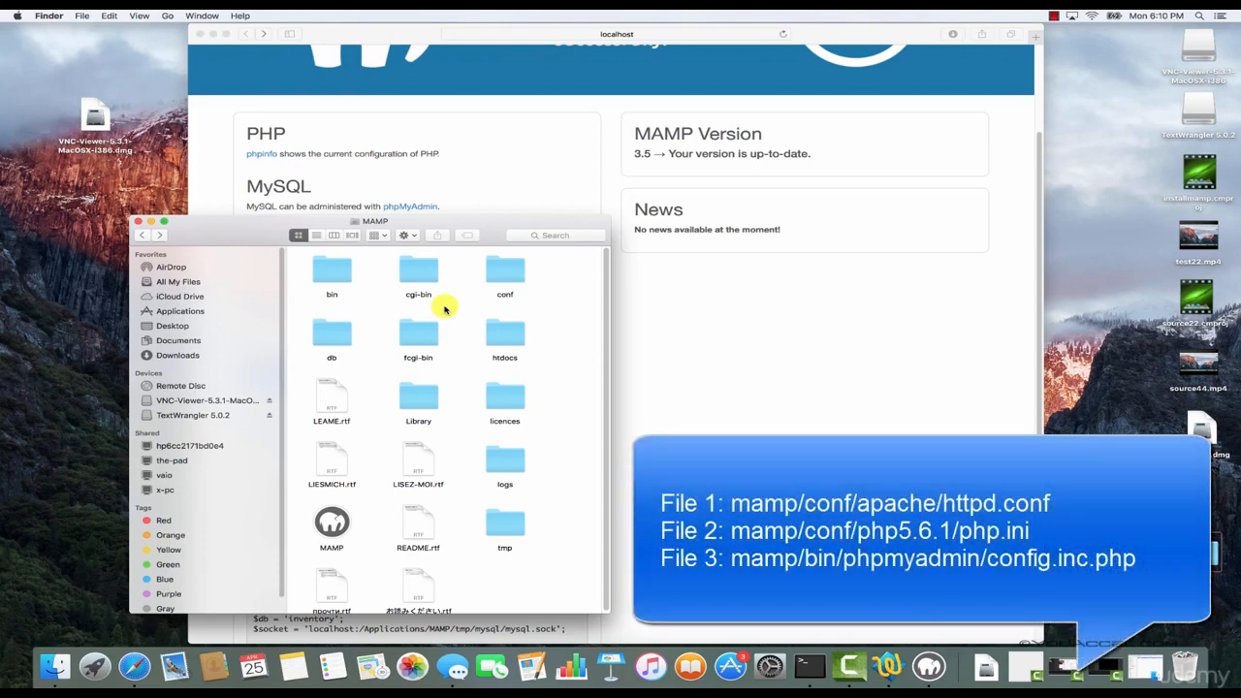
pyautogui.doubleClick(514, 278)
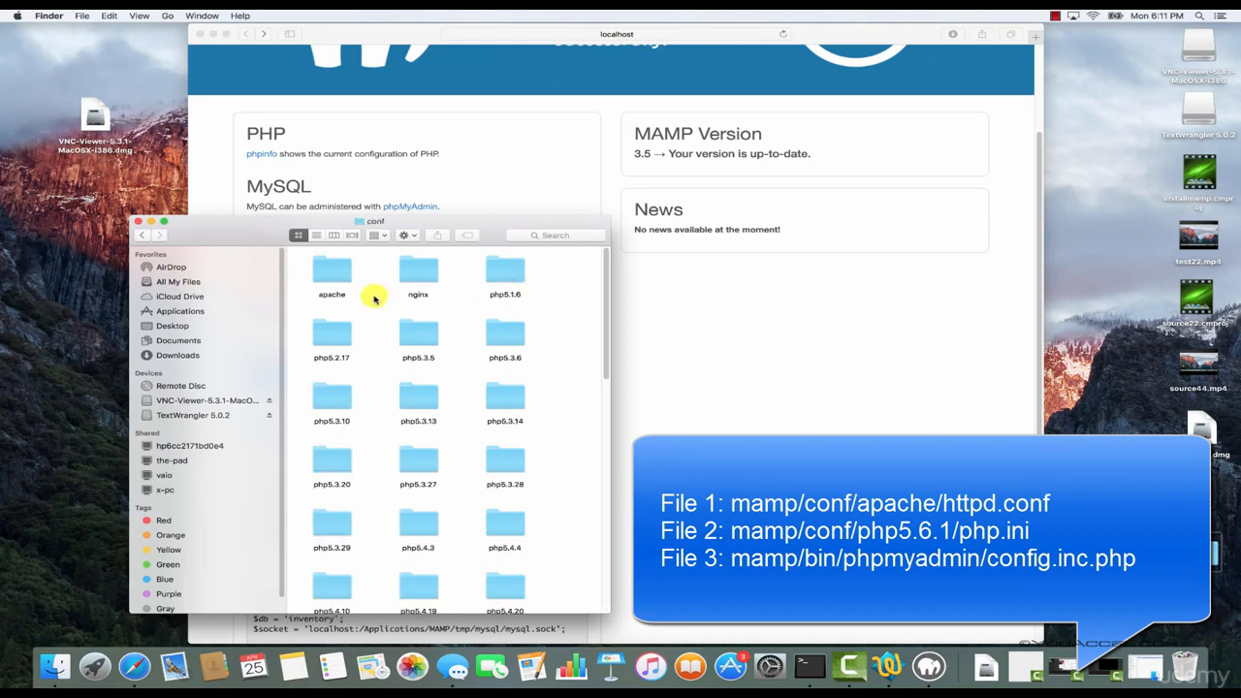
pyautogui.doubleClick(329, 278)
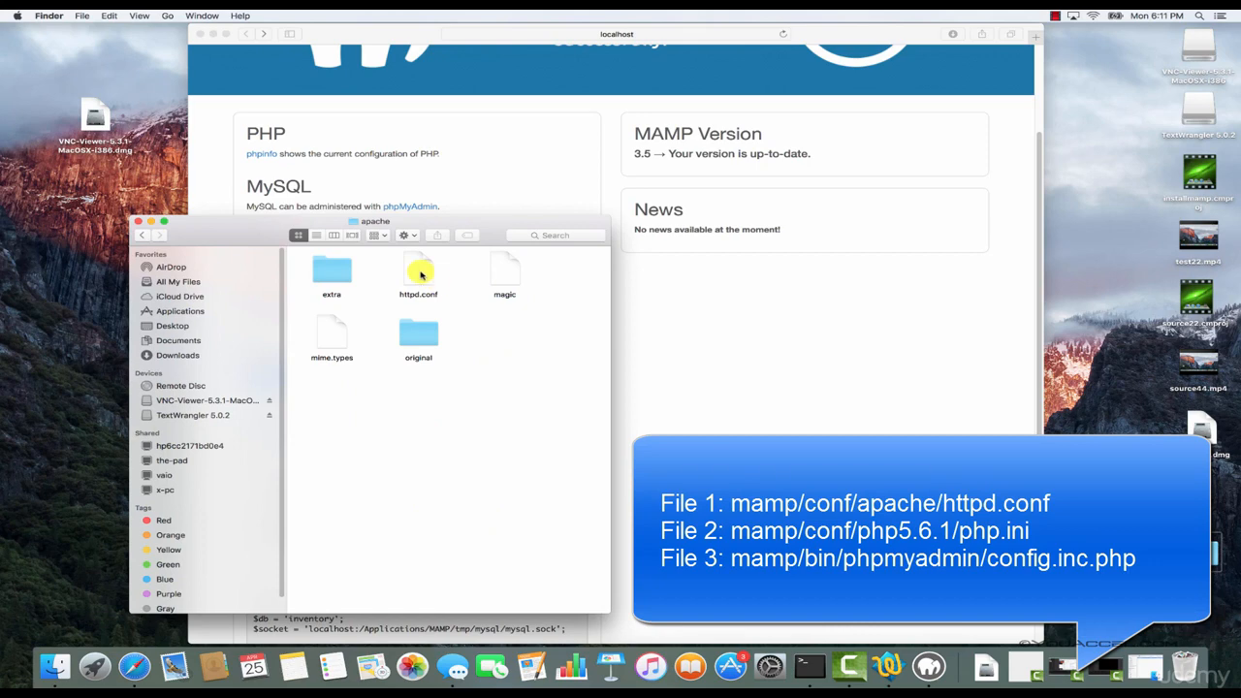
pyautogui.doubleClick(420, 275)
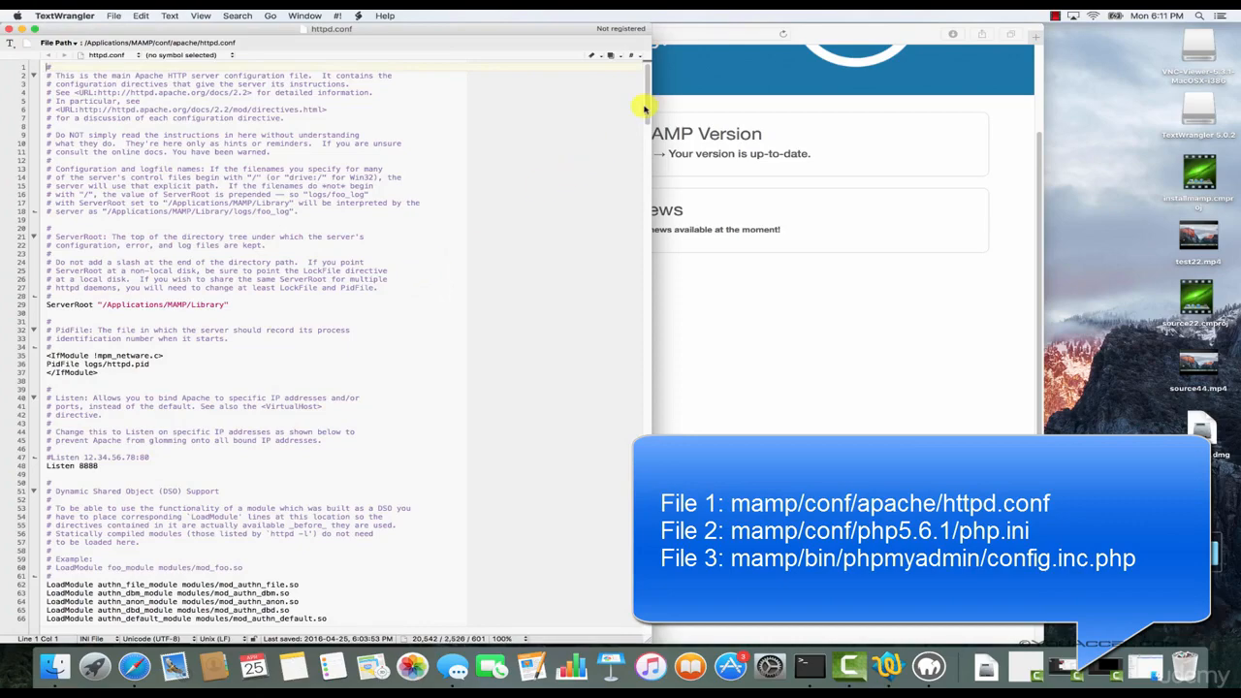
pyautogui.moveTo(644, 108); pyautogui.dragTo(647, 70)
pyautogui.click(8, 29)
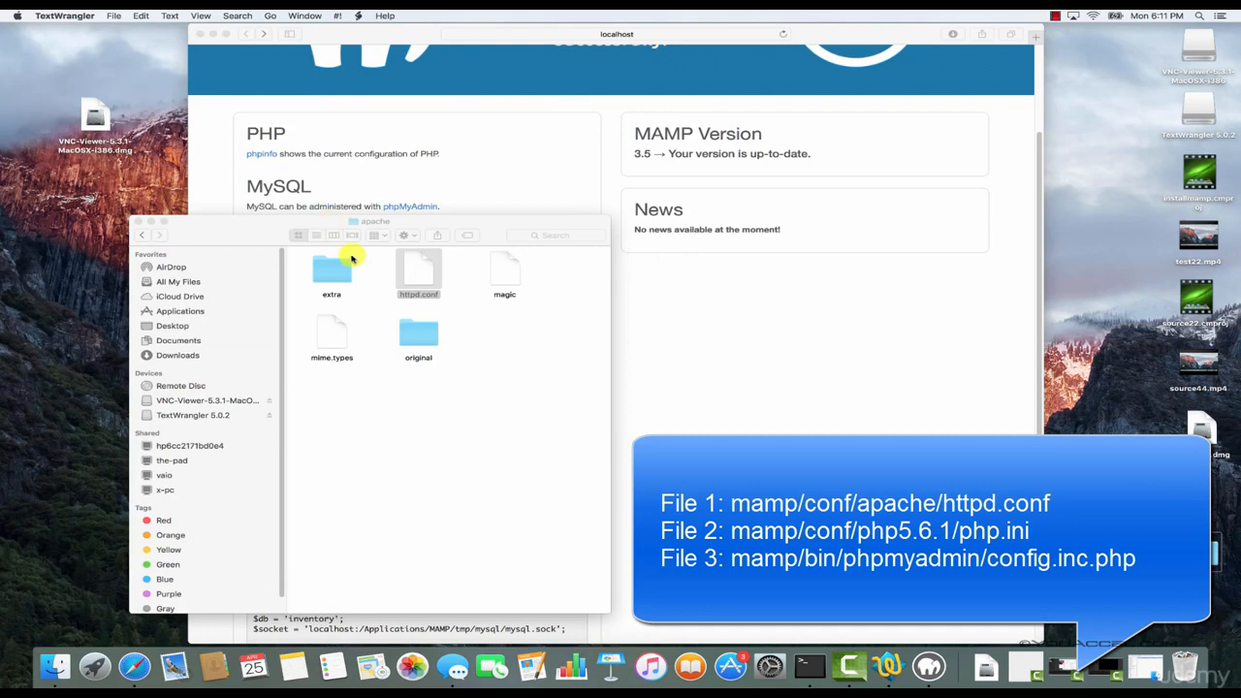
# Open php.ini from MAMP/conf/php5.6.1, look through the PHP settings, and close the file.
pyautogui.click(139, 236)
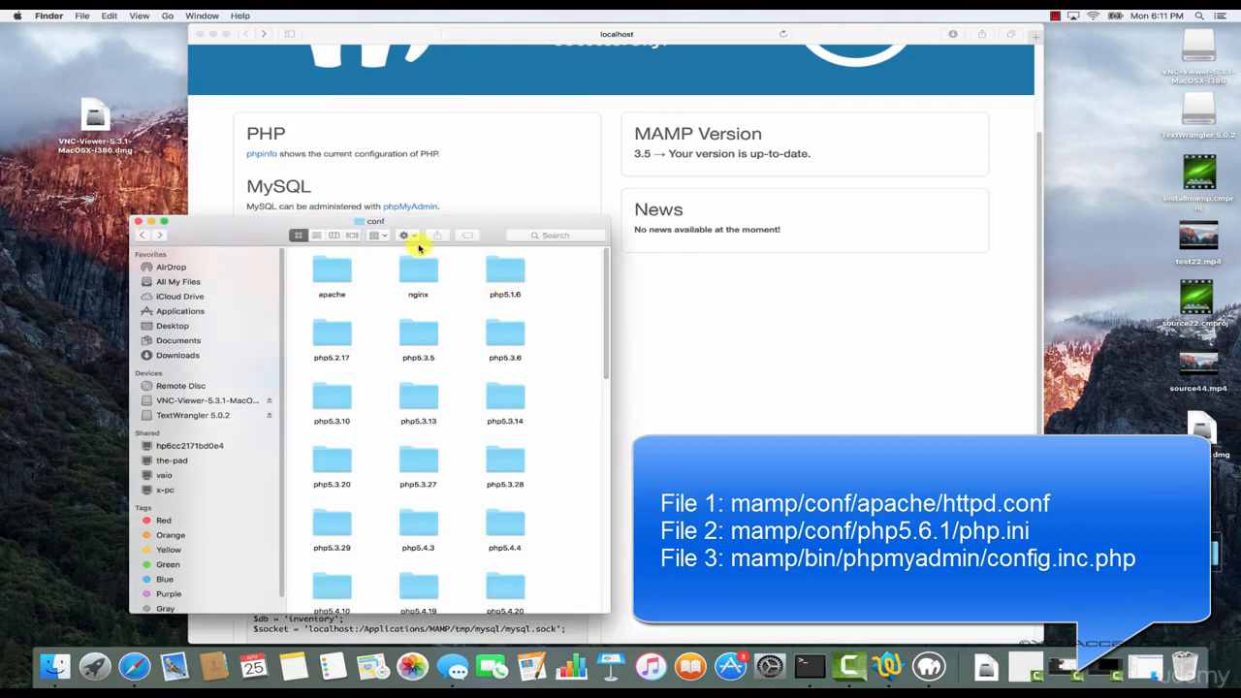
pyautogui.scroll(-10, 604, 286)
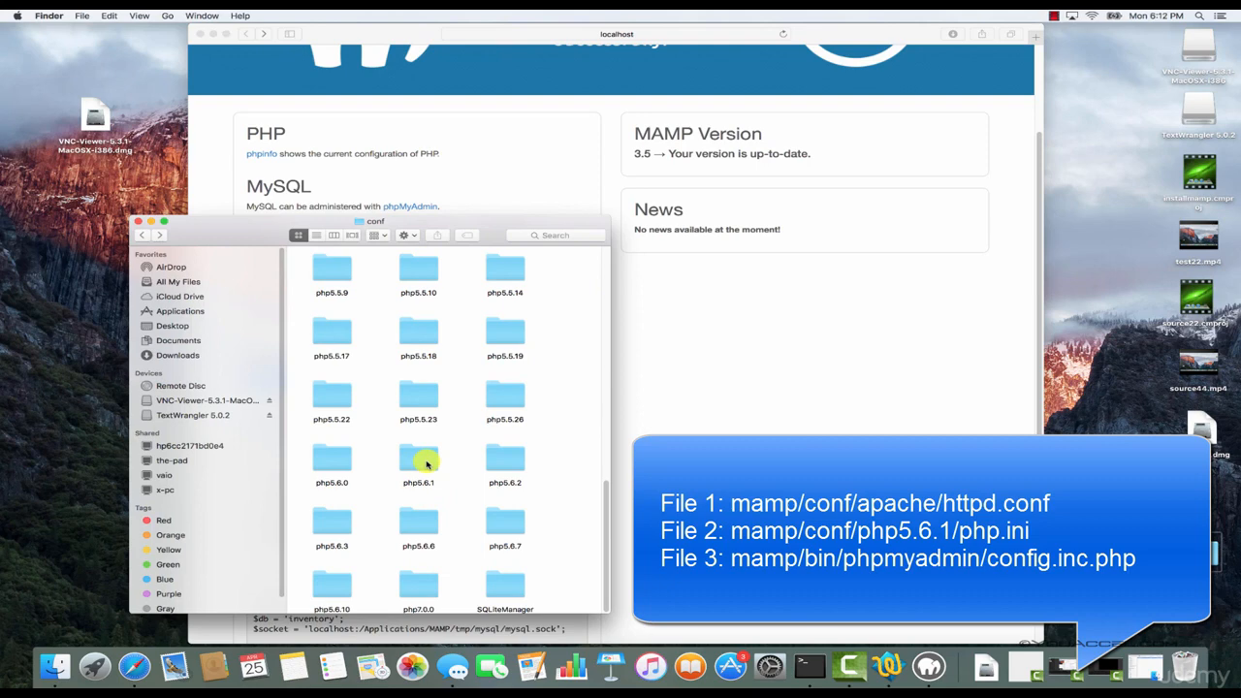
pyautogui.doubleClick(426, 464)
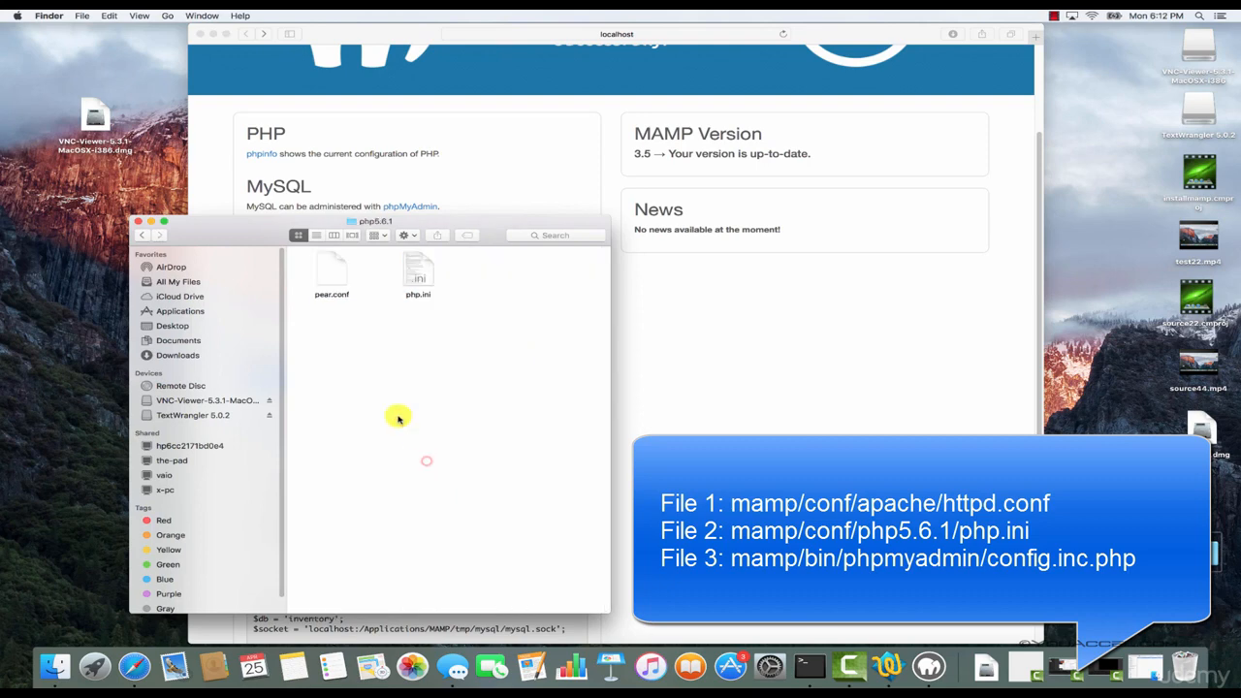
pyautogui.doubleClick(415, 281)
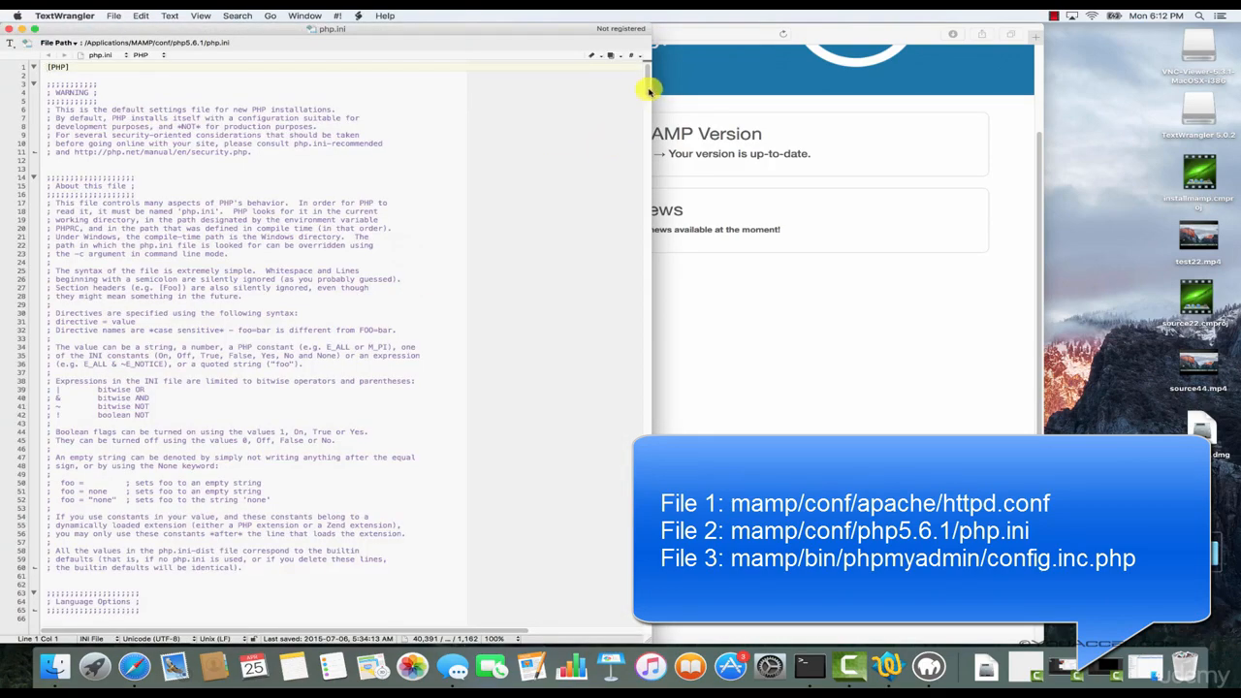
pyautogui.moveTo(646, 91)
pyautogui.mouseDown()
pyautogui.moveTo(662, 163)
pyautogui.moveTo(659, 190)
pyautogui.moveTo(634, 158)
pyautogui.moveTo(646, 245)
pyautogui.moveTo(648, 76)
pyautogui.mouseUp()
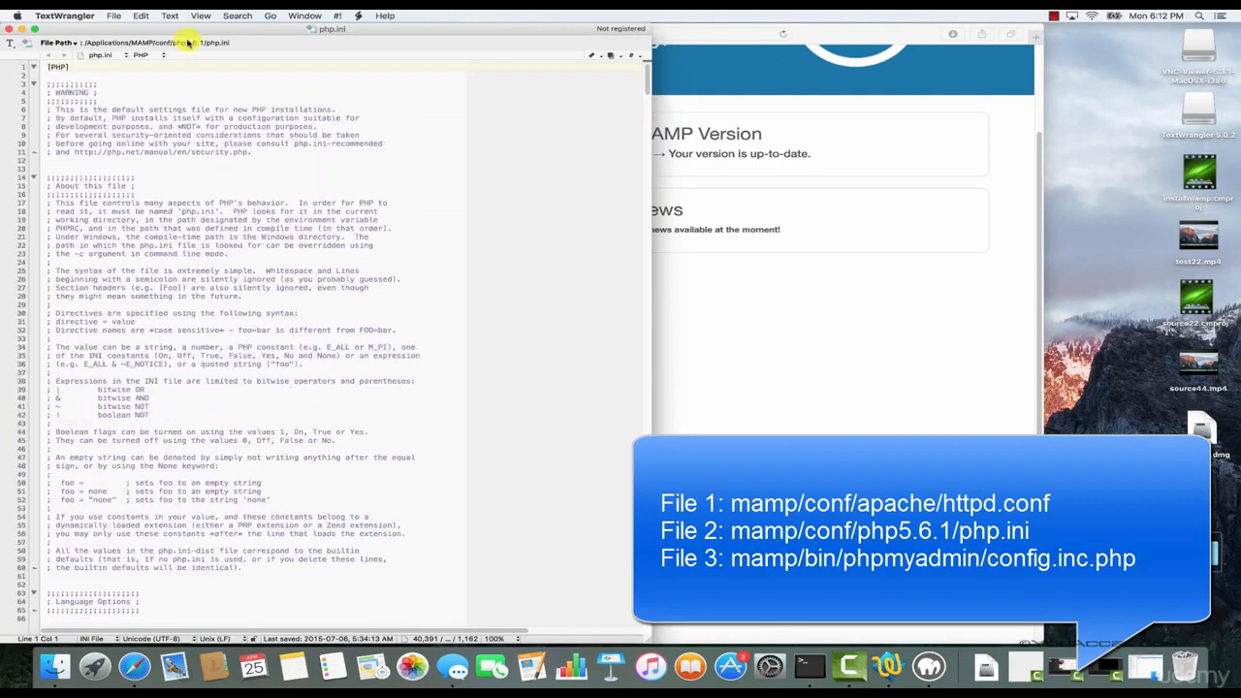
pyautogui.click(9, 33)
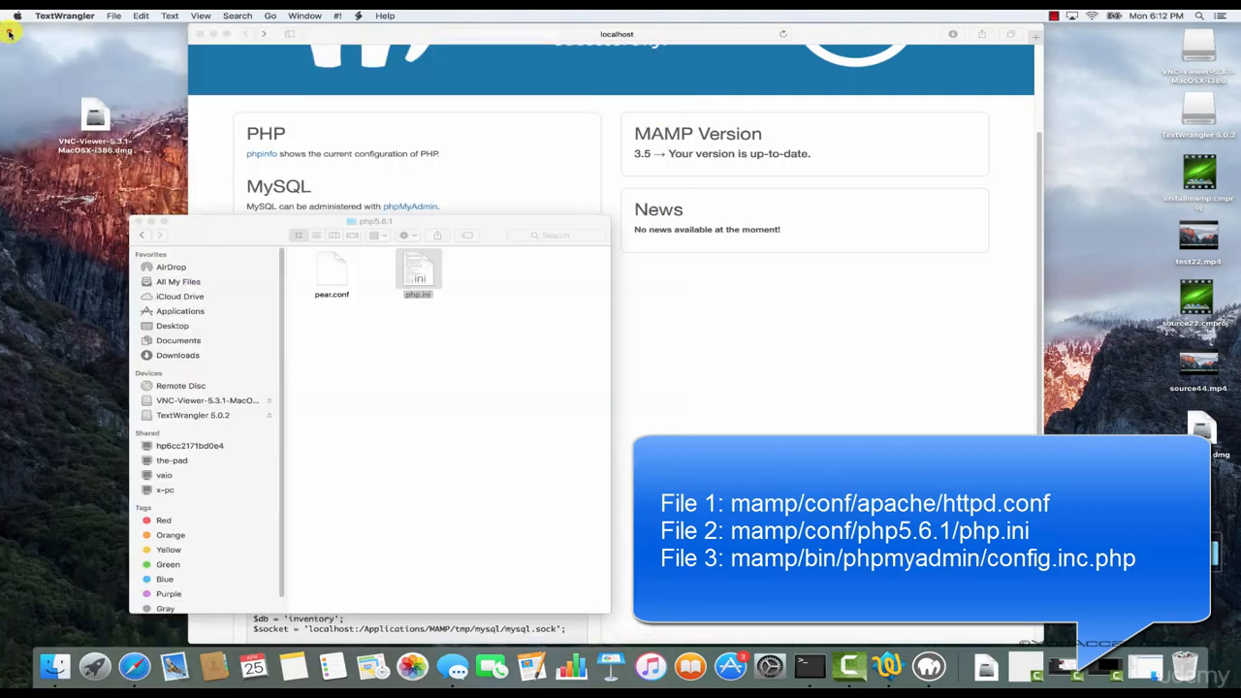
# Open config.inc.php from MAMP/bin/phpMyAdmin, review its server, user and authentication settings, and close the file.
pyautogui.click(141, 235)
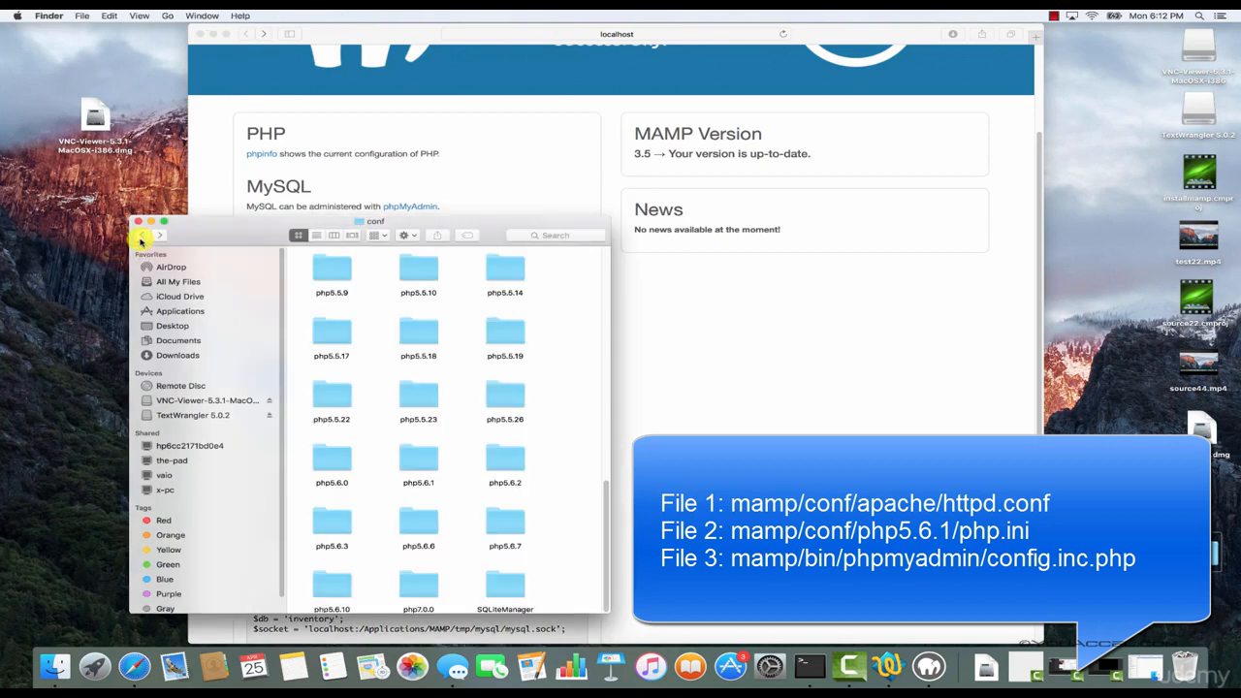
pyautogui.click(141, 237)
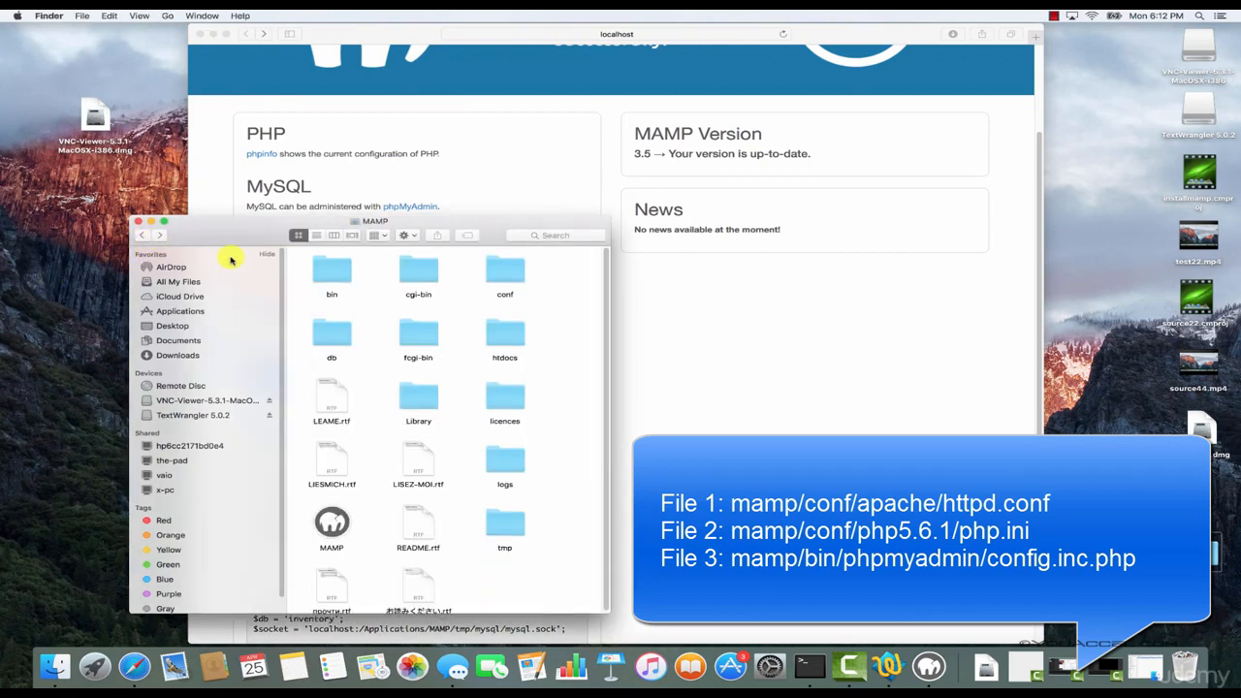
pyautogui.click(334, 275)
pyautogui.doubleClick(333, 275)
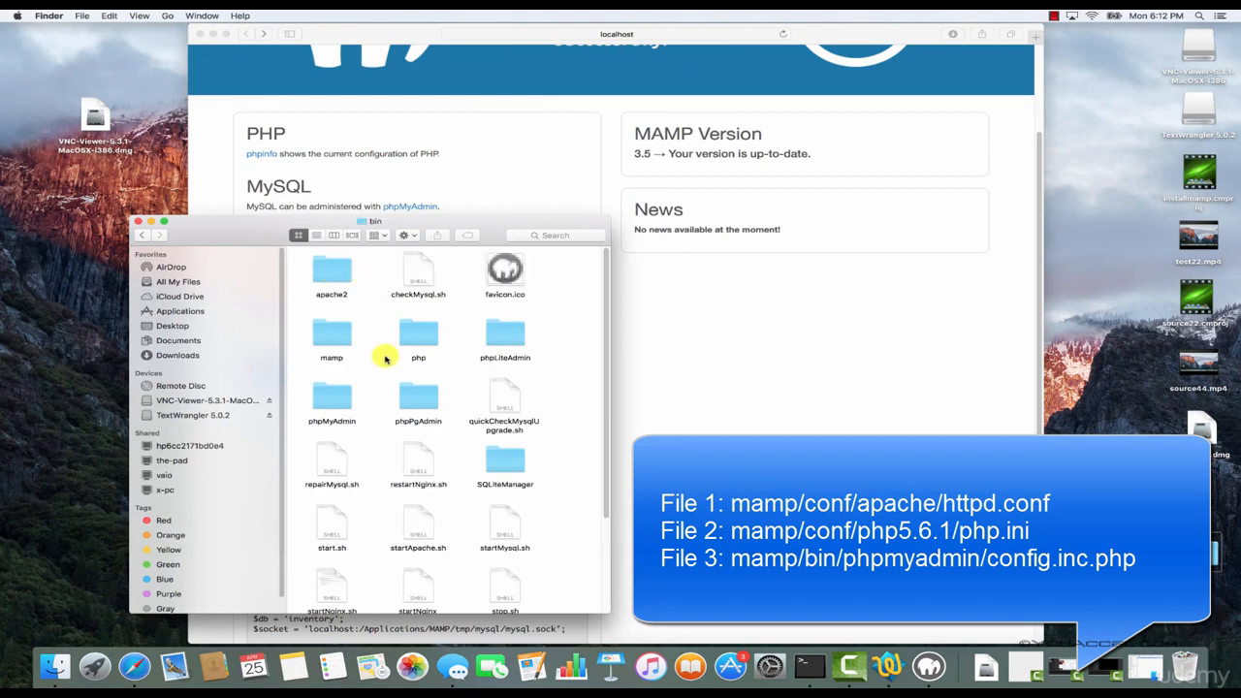
pyautogui.doubleClick(338, 397)
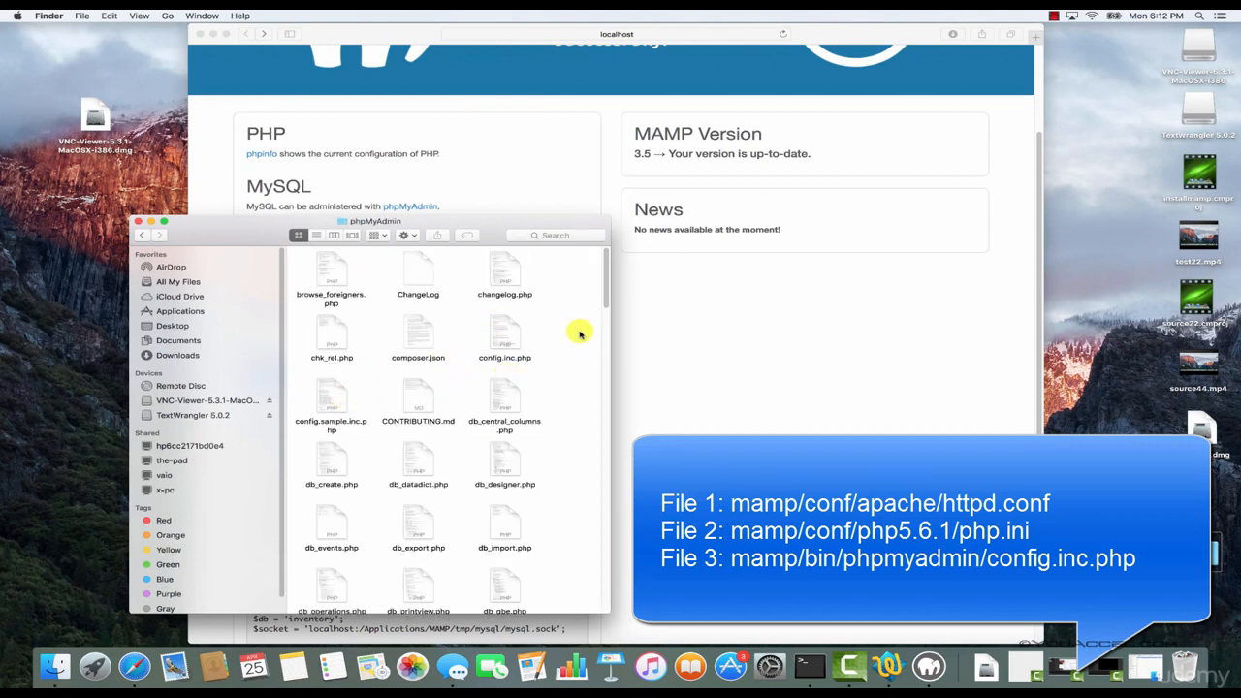
pyautogui.moveTo(606, 295); pyautogui.dragTo(603, 305)
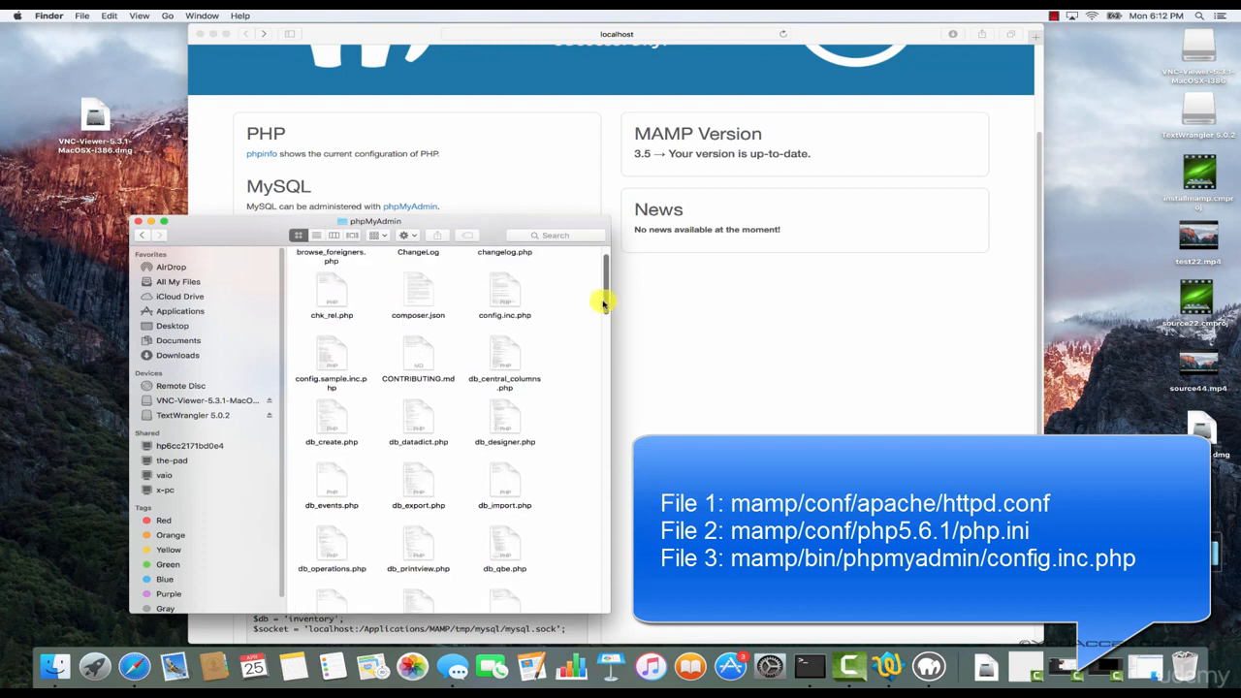
pyautogui.doubleClick(506, 300)
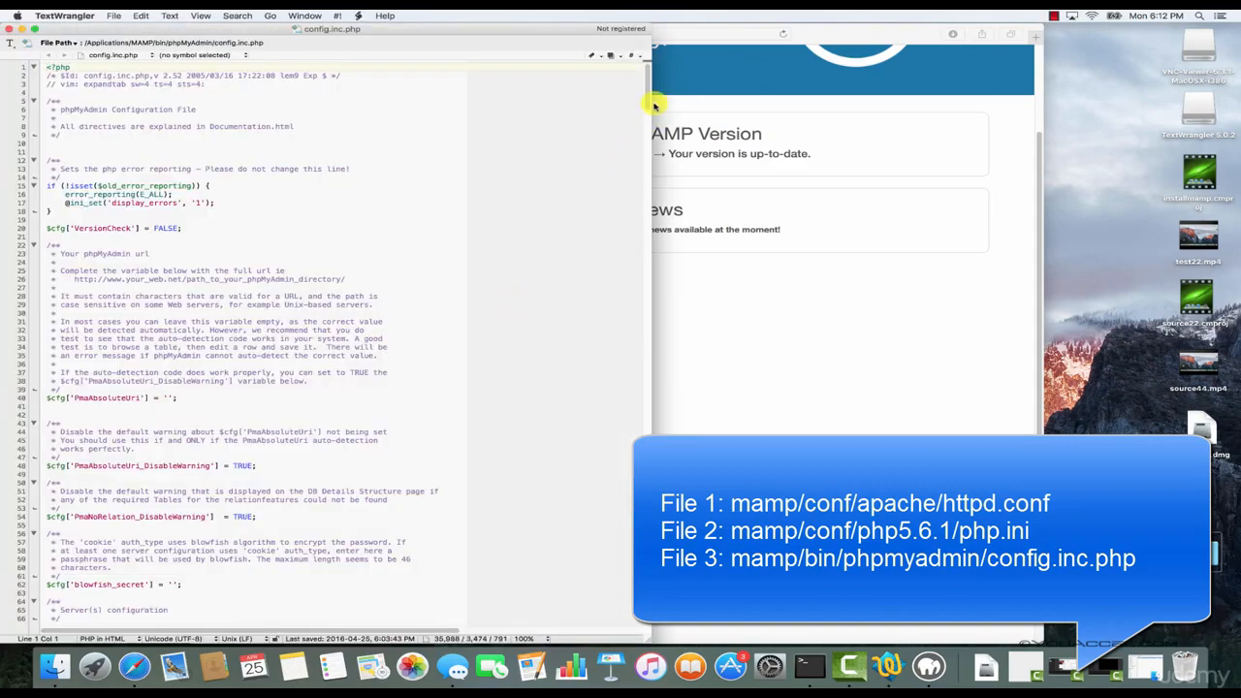
pyautogui.moveTo(647, 103); pyautogui.dragTo(636, 158)
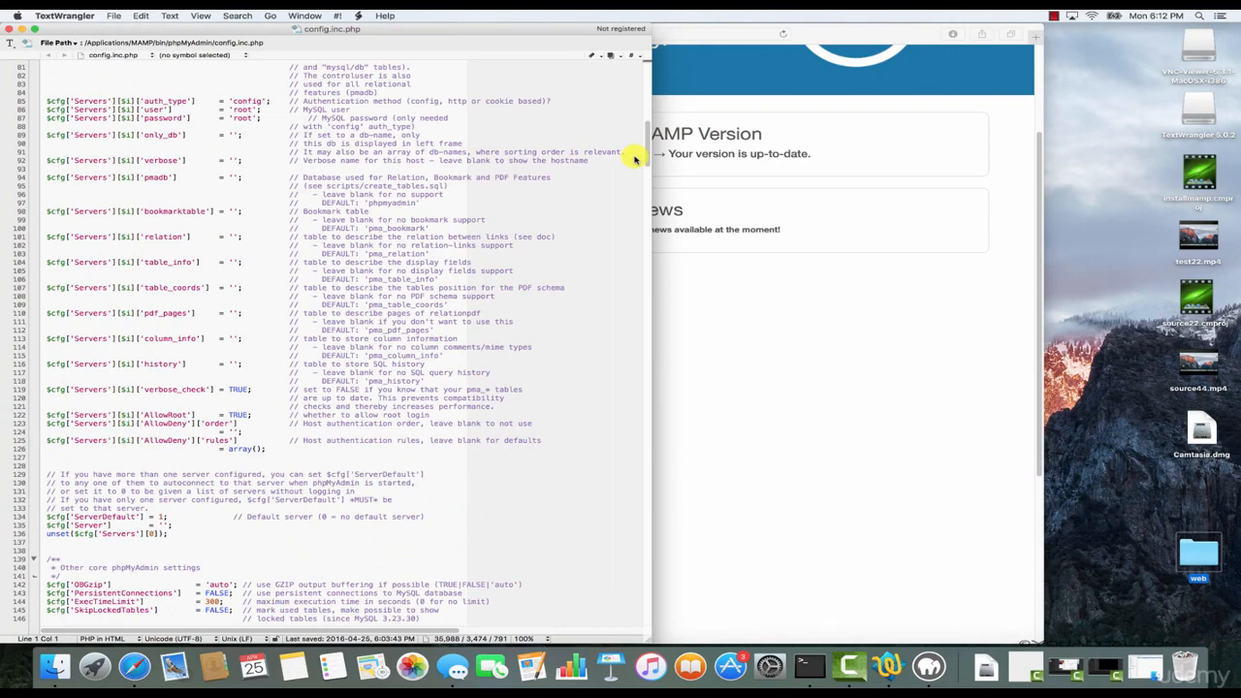
pyautogui.moveTo(648, 153); pyautogui.dragTo(645, 72)
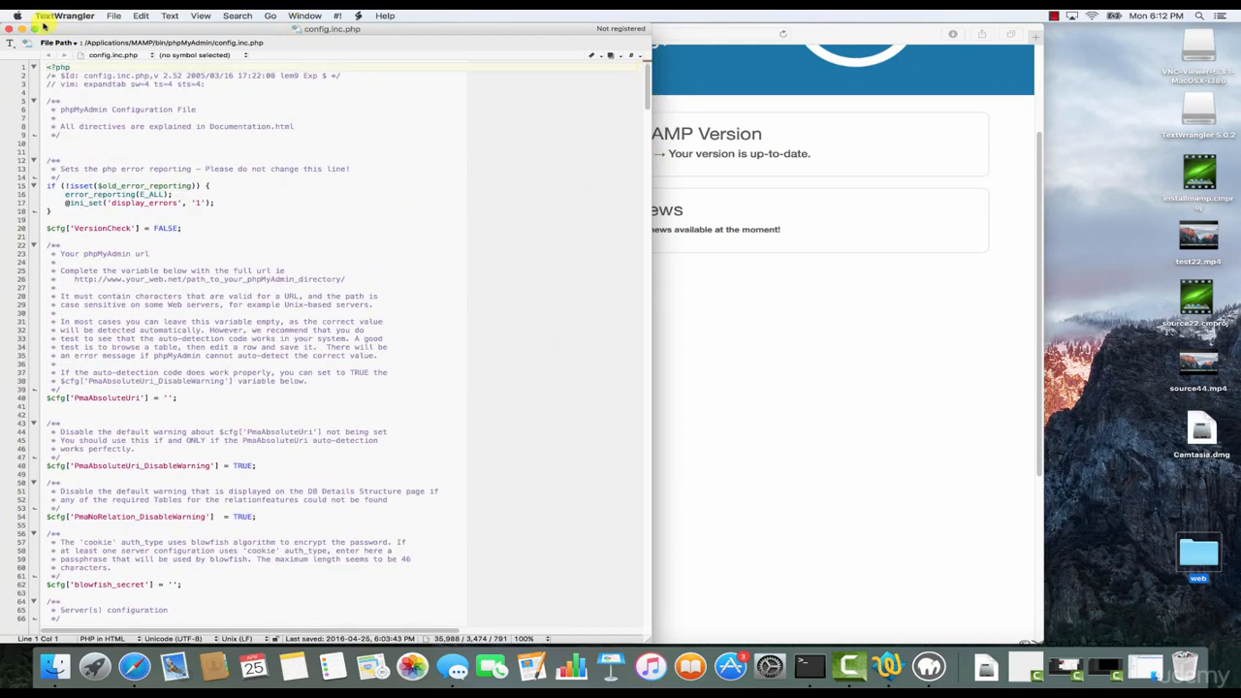
pyautogui.click(9, 30)
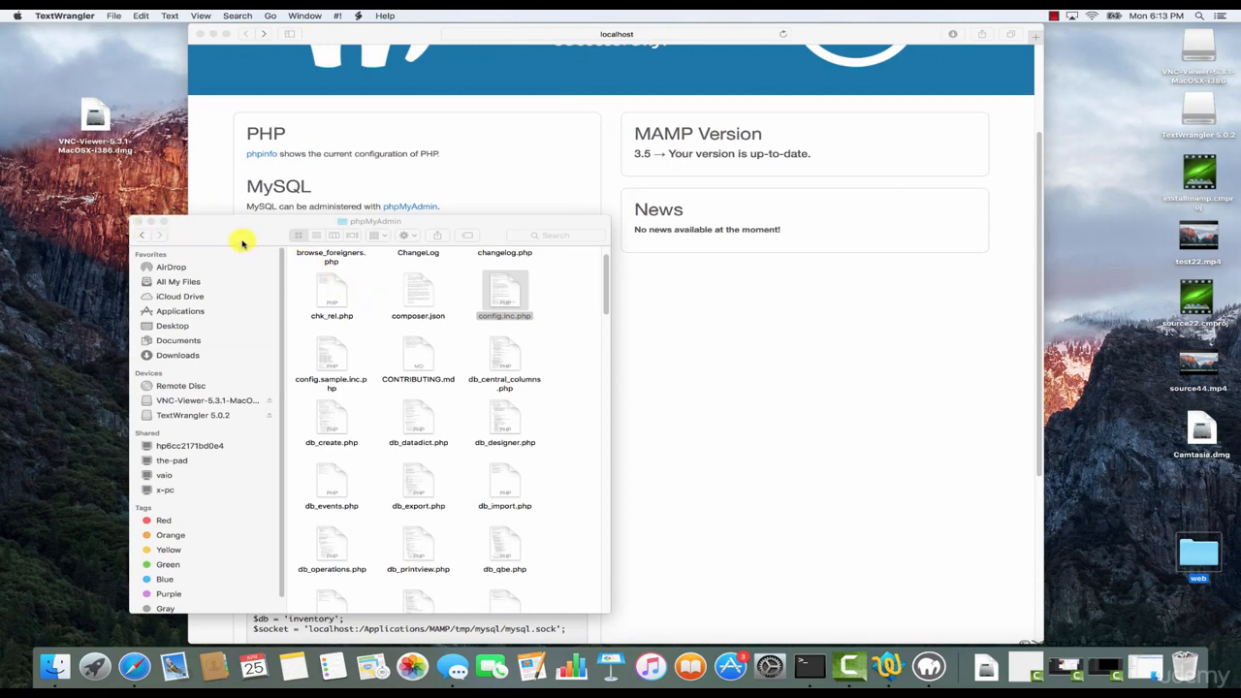
# Close the Finder and Safari windows and minimize the MAMP window, leaving the servers running.
pyautogui.click(139, 224)
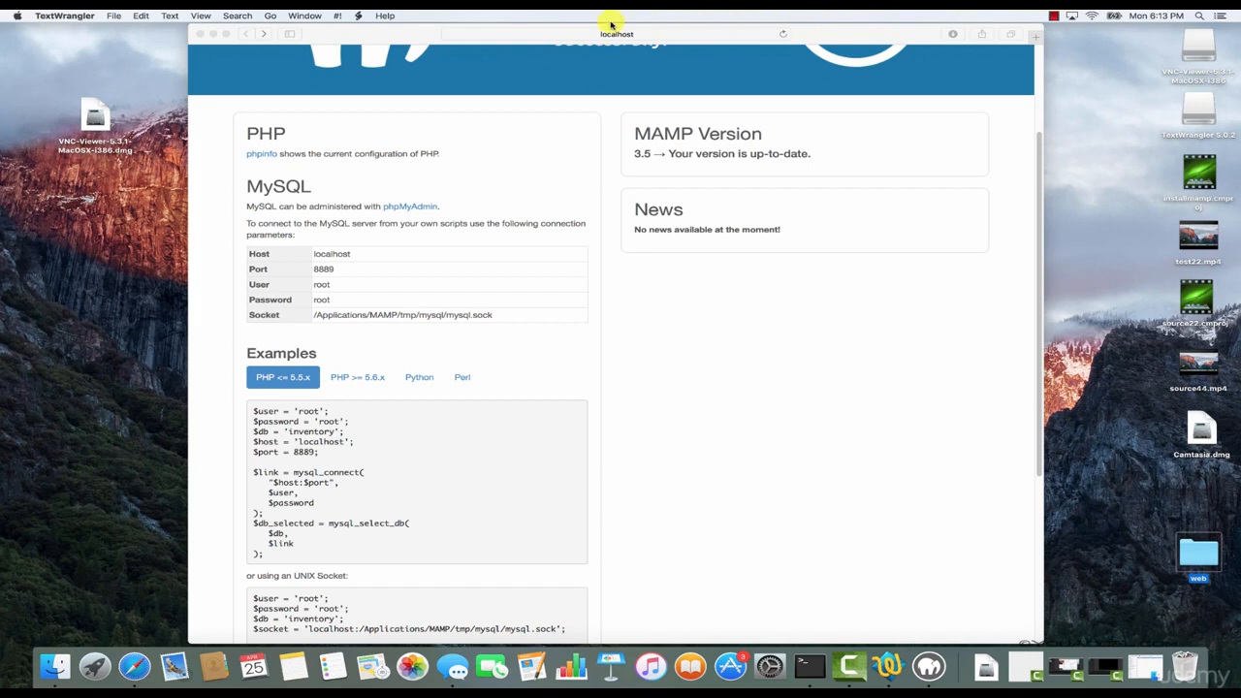
pyautogui.click(423, 31)
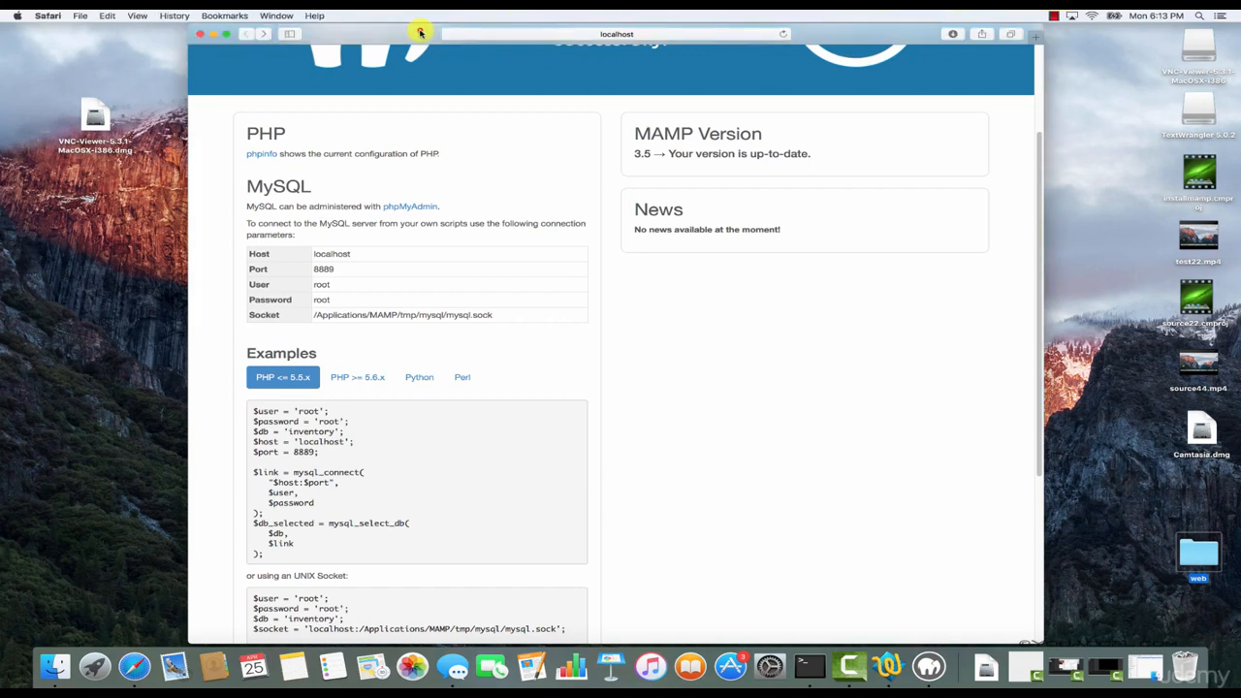
pyautogui.click(198, 34)
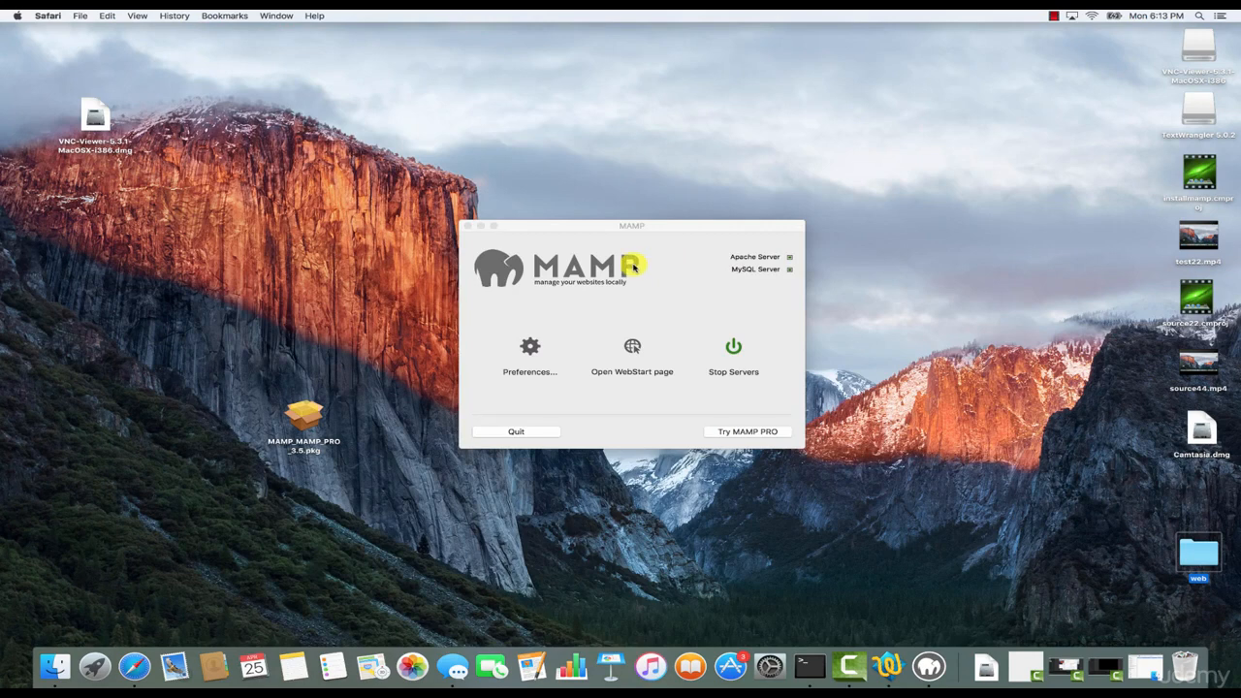
pyautogui.click(480, 227)
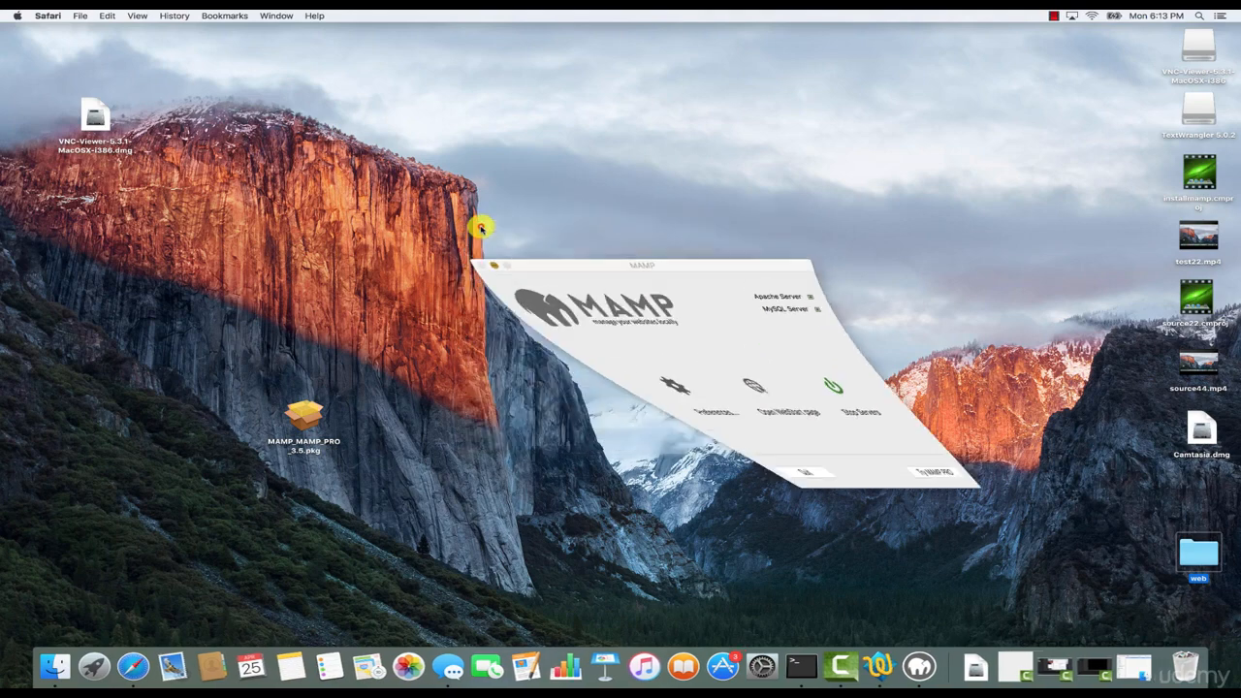